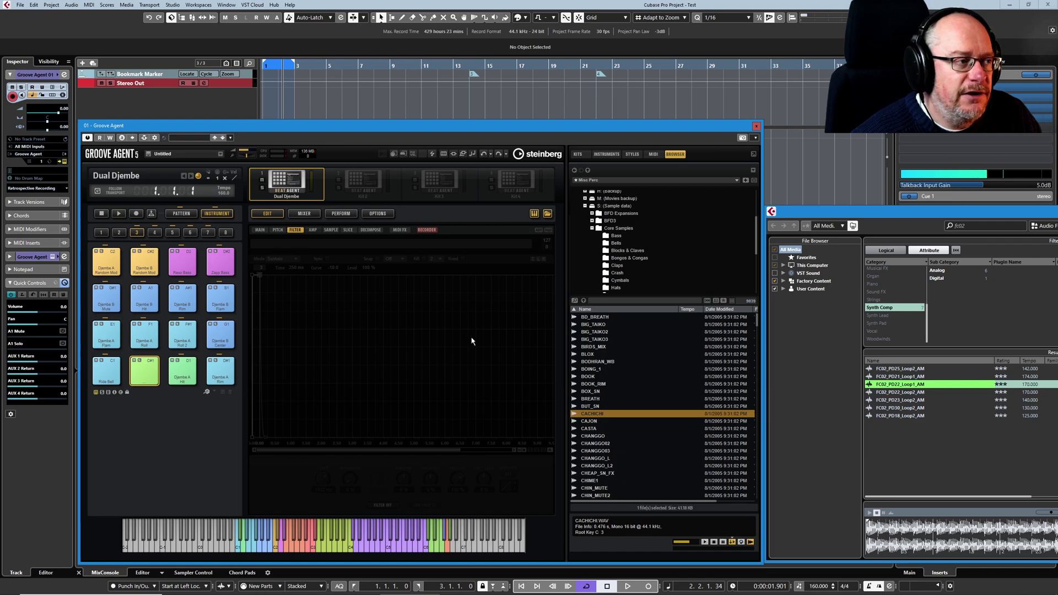
# - Load the FC02_PD22_Loop1_AM loop from the media browser onto the empty C#1 pad and select that pad
pyautogui.click(896, 386)
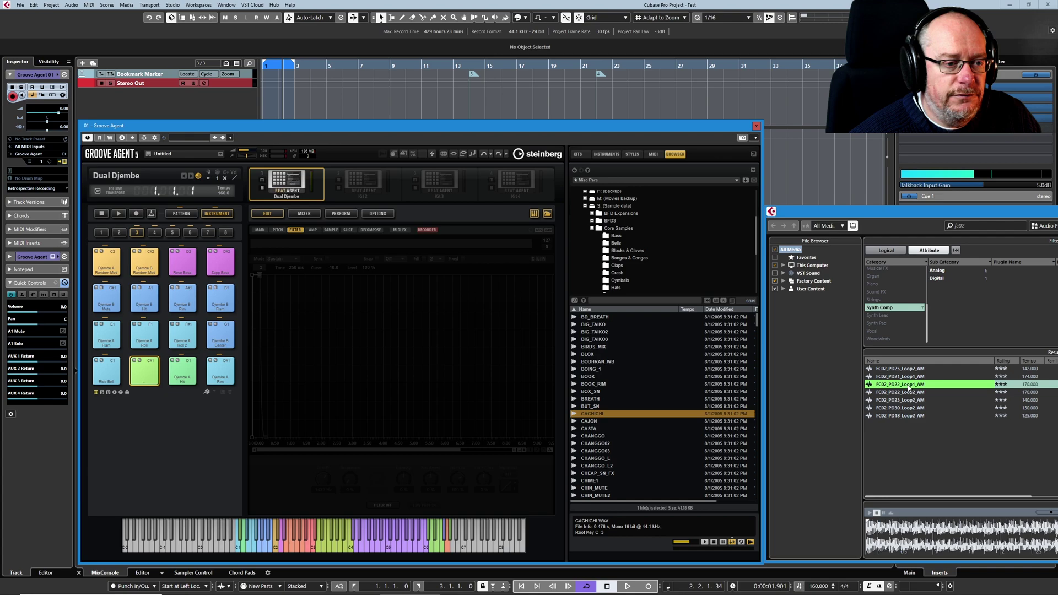
pyautogui.moveTo(910, 387); pyautogui.dragTo(151, 372)
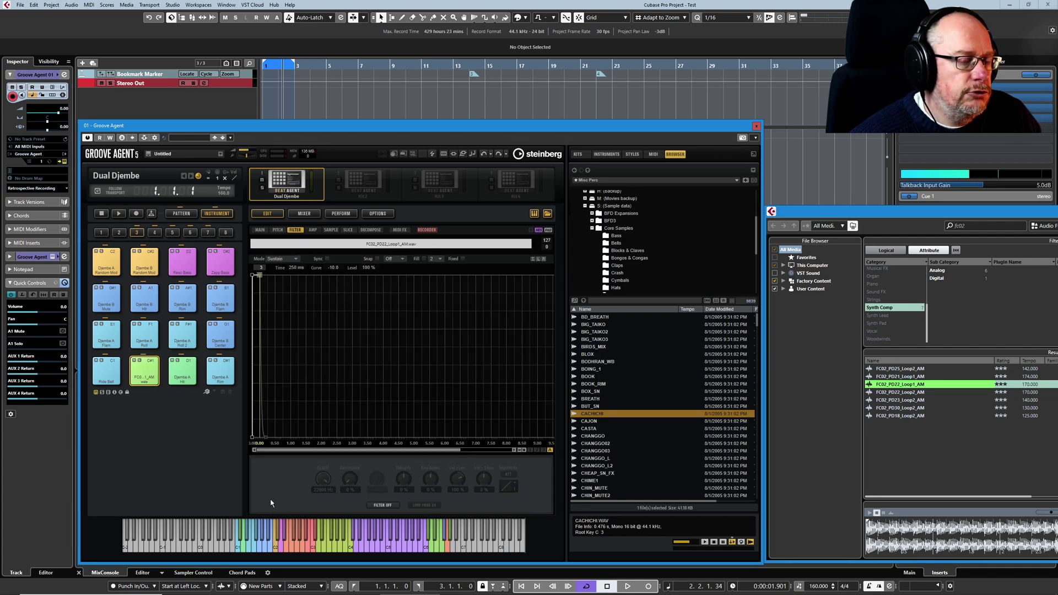
pyautogui.click(148, 373)
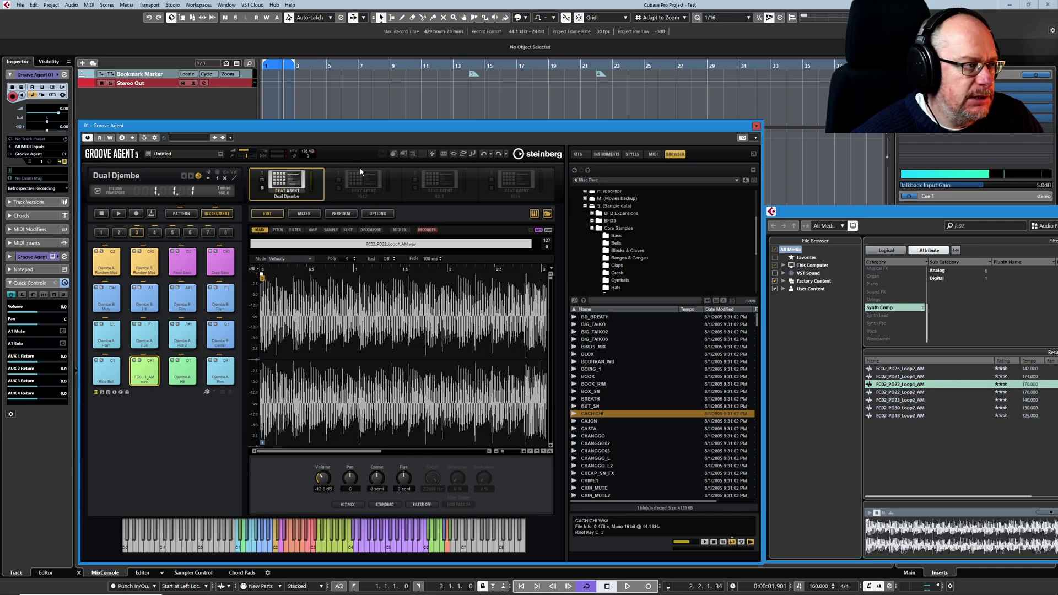
# - Trim the loop by setting its sample end at about 124539 samples, roughly halfway through the waveform
pyautogui.click(332, 230)
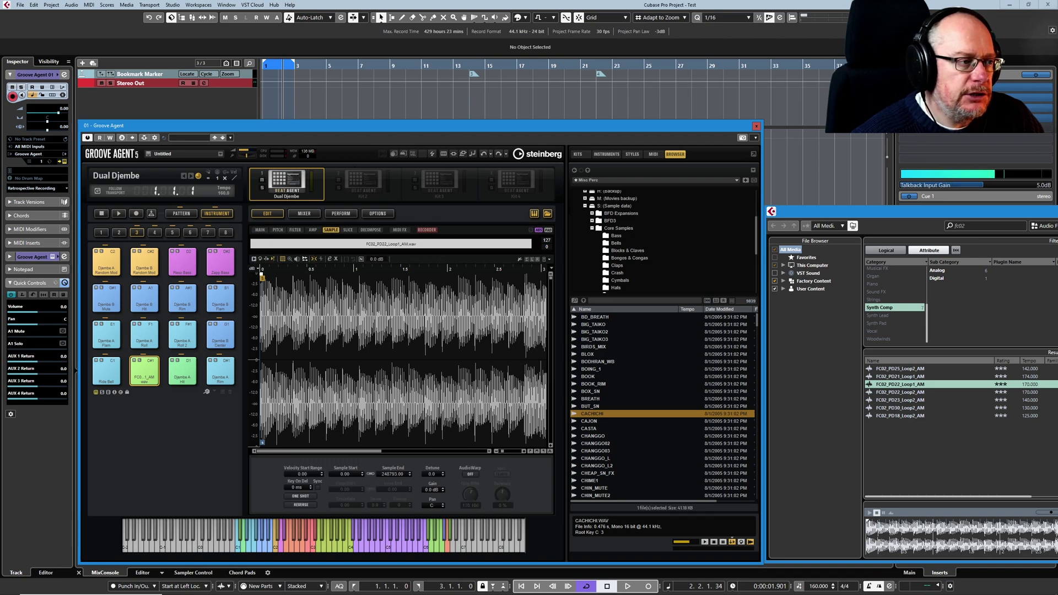
pyautogui.click(550, 451)
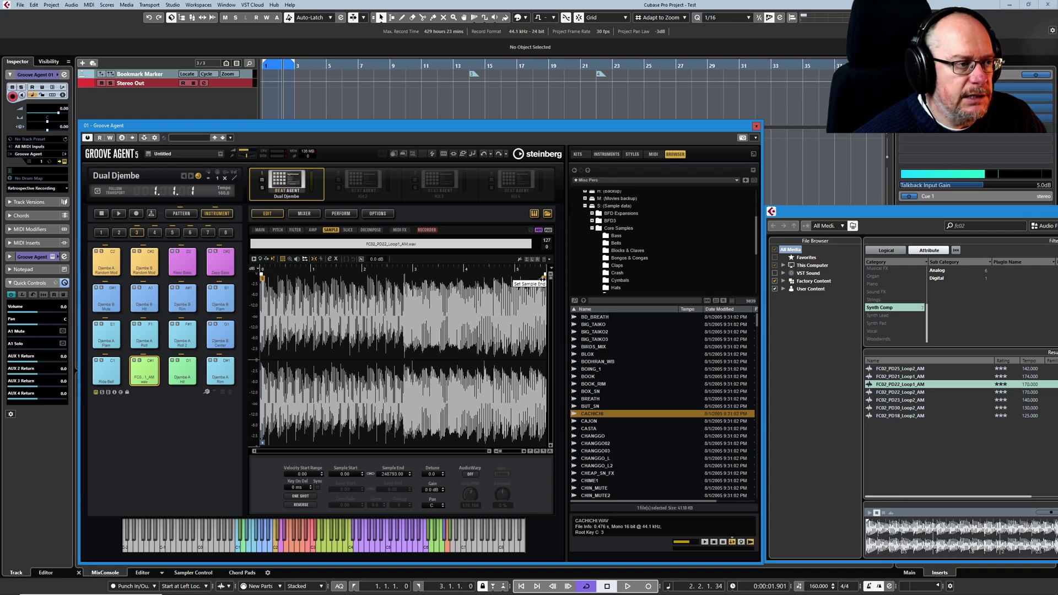
pyautogui.moveTo(545, 279); pyautogui.dragTo(401, 288)
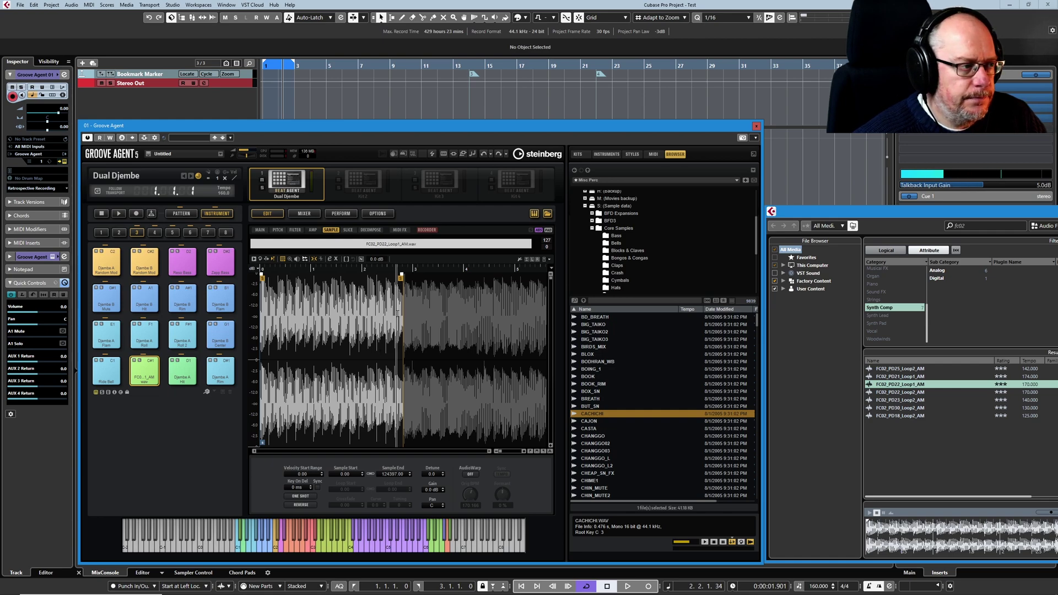
pyautogui.moveTo(501, 453); pyautogui.dragTo(481, 459)
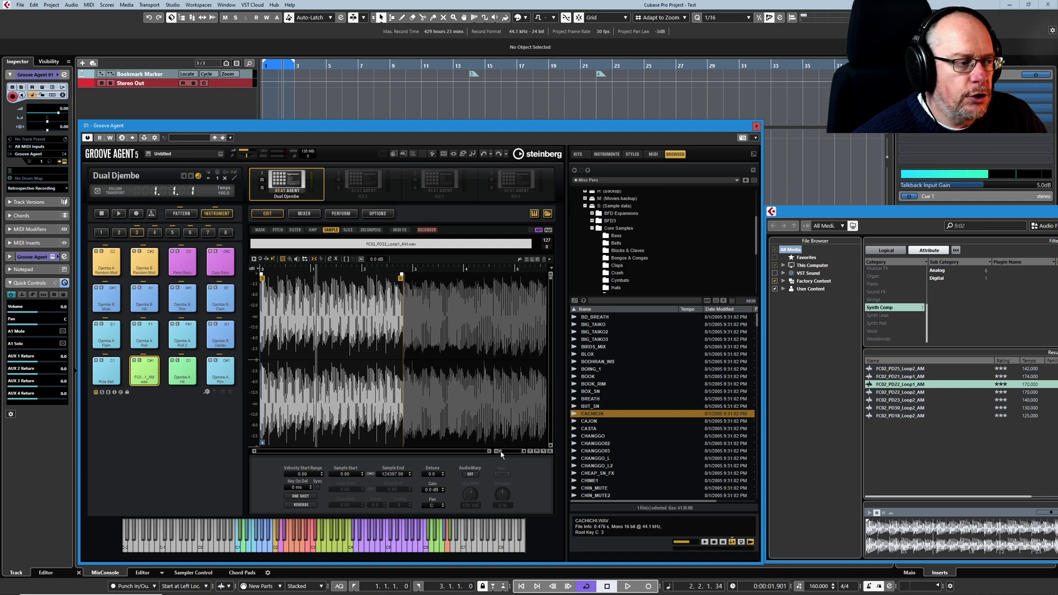
pyautogui.moveTo(500, 454)
pyautogui.mouseDown()
pyautogui.moveTo(509, 452)
pyautogui.moveTo(498, 453)
pyautogui.mouseUp()
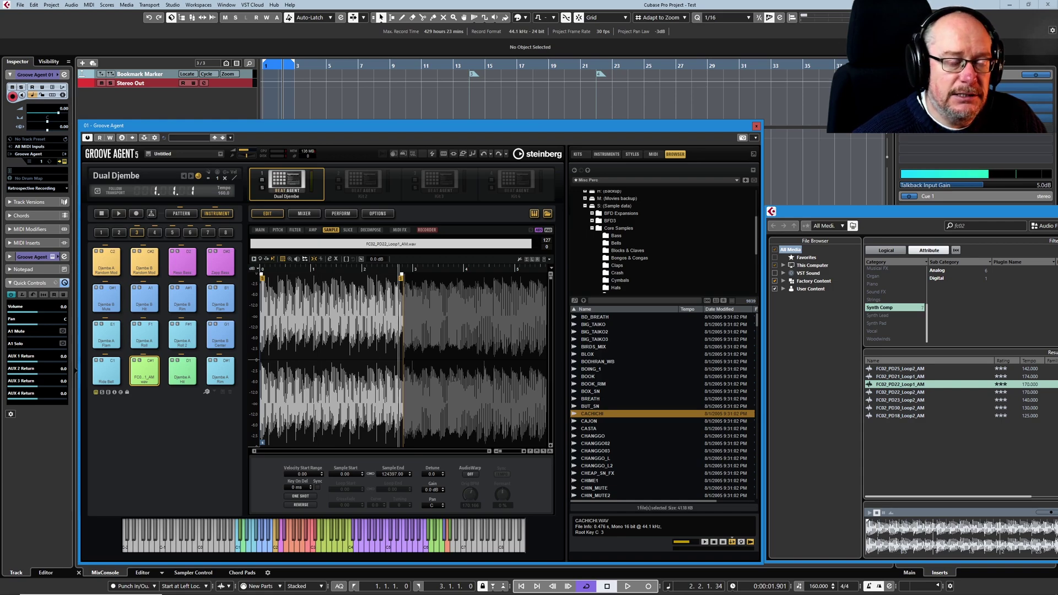
pyautogui.moveTo(501, 453); pyautogui.dragTo(510, 454)
pyautogui.moveTo(466, 278); pyautogui.dragTo(468, 278)
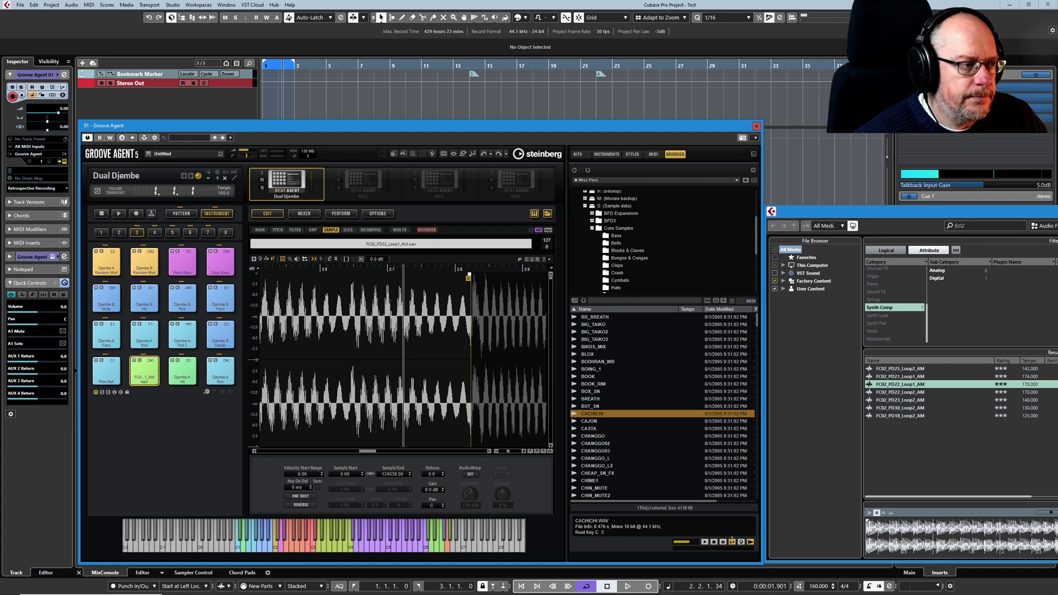
pyautogui.click(549, 451)
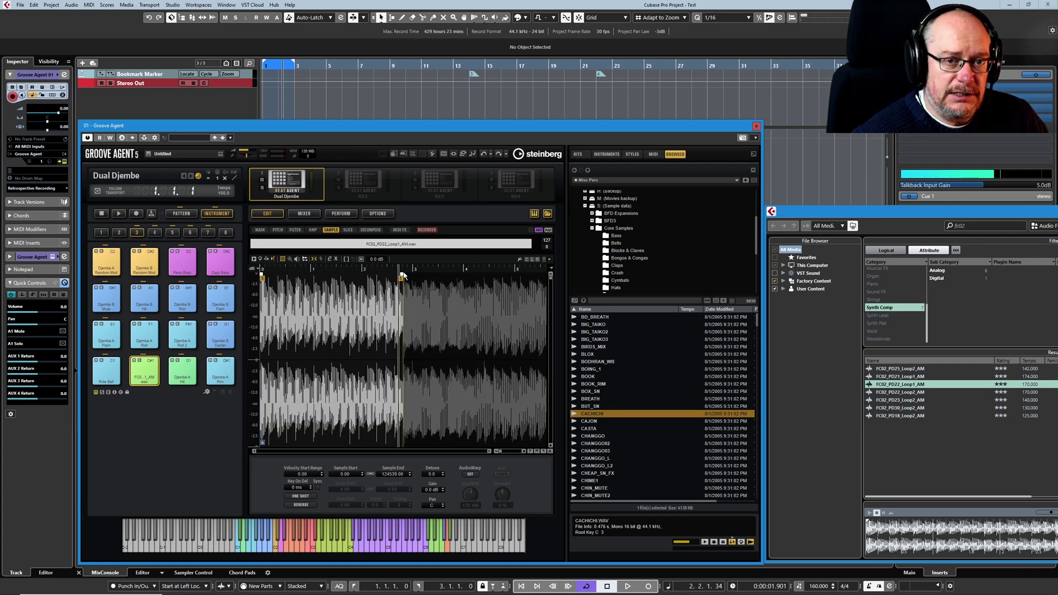
# - Set the sample's playback mode to Continuous and its loop crossfade to 10.00
pyautogui.click(300, 496)
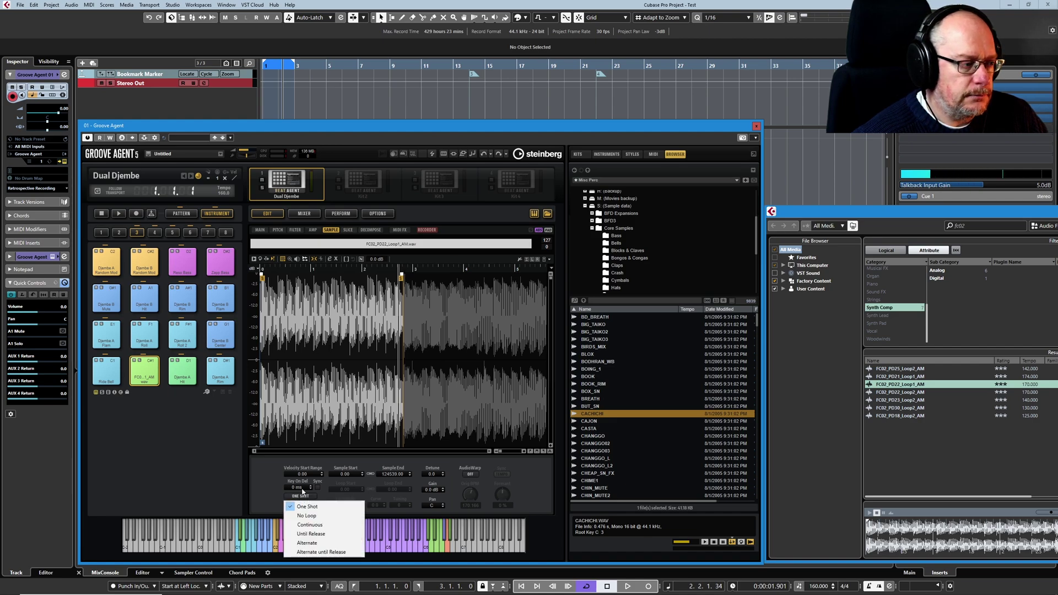
pyautogui.click(309, 525)
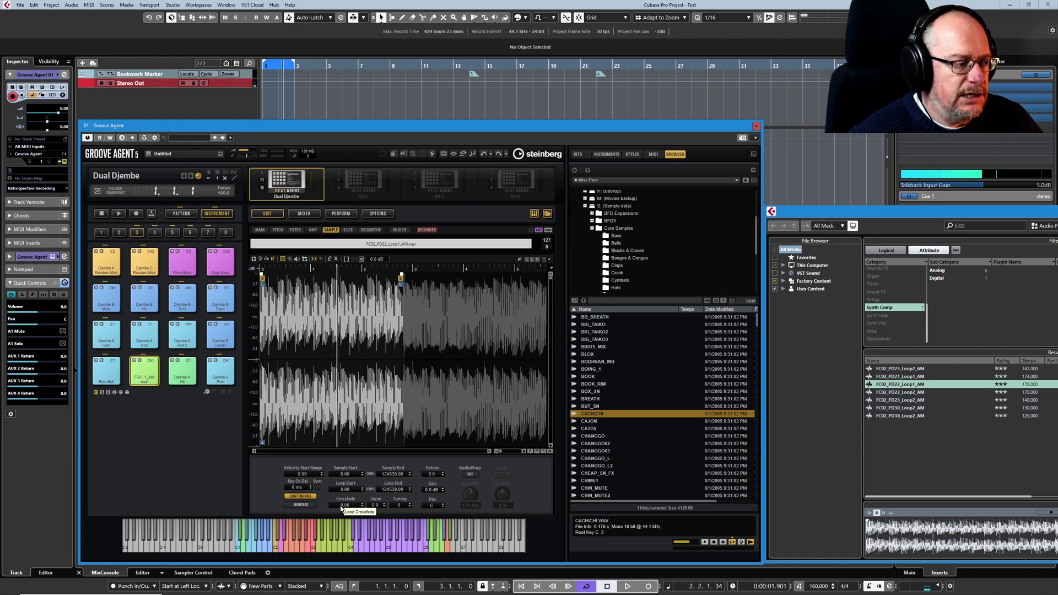
pyautogui.moveTo(342, 508); pyautogui.dragTo(346, 495)
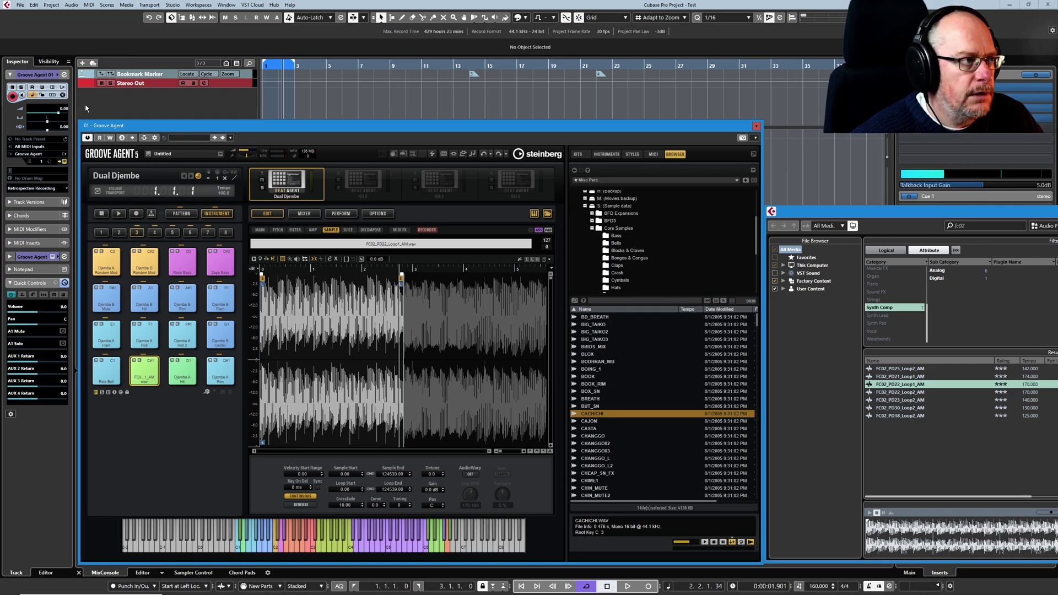
# - Open the Groove Agent 01 track's MIDI part for editing and audition the looped sample with its C#1 note
pyautogui.moveTo(191, 128); pyautogui.dragTo(404, 54)
pyautogui.click(276, 143)
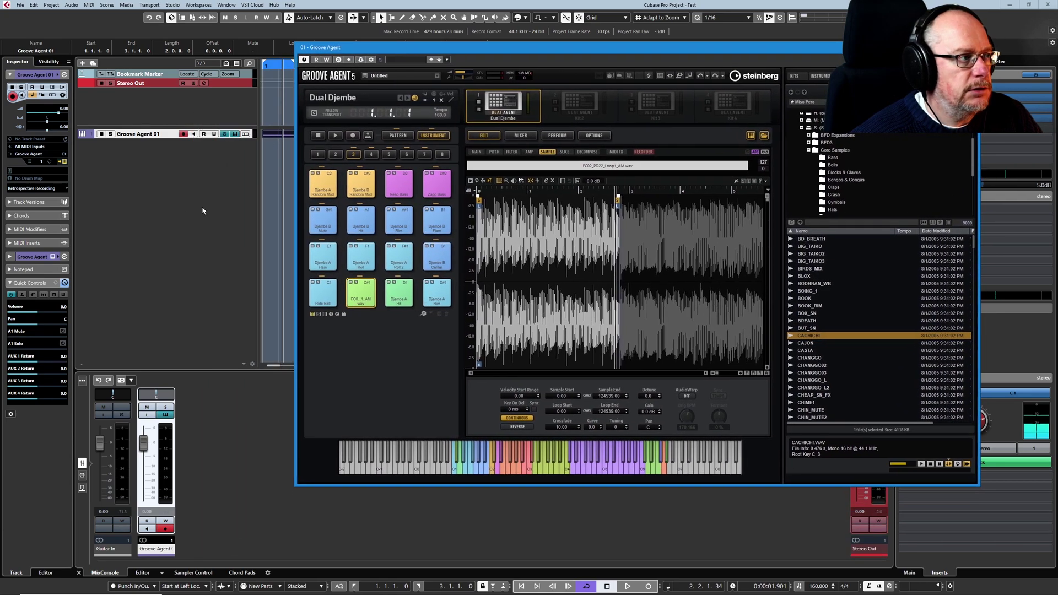
pyautogui.doubleClick(271, 134)
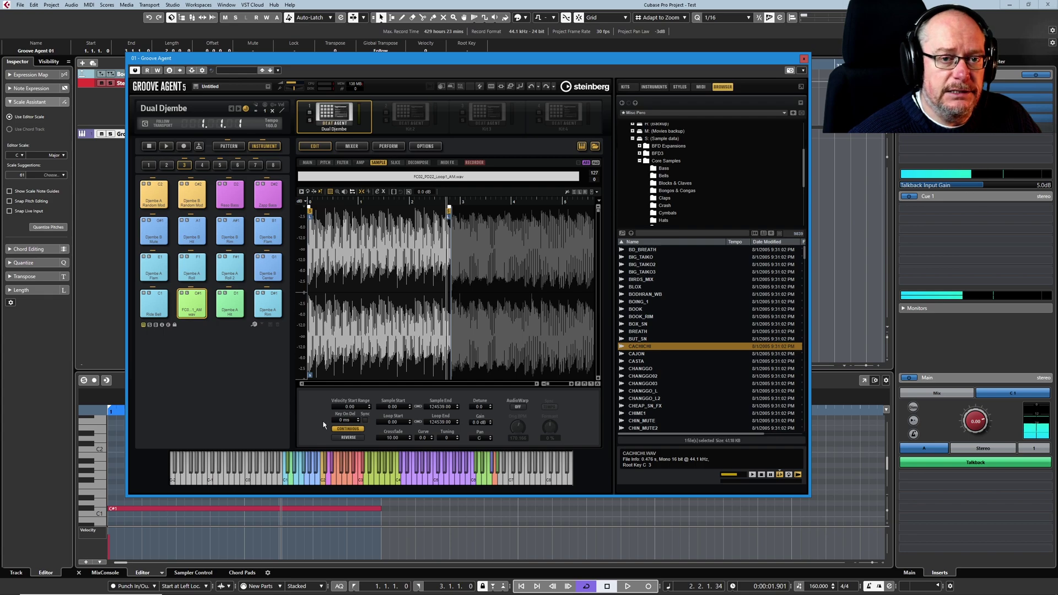
pyautogui.press('space')
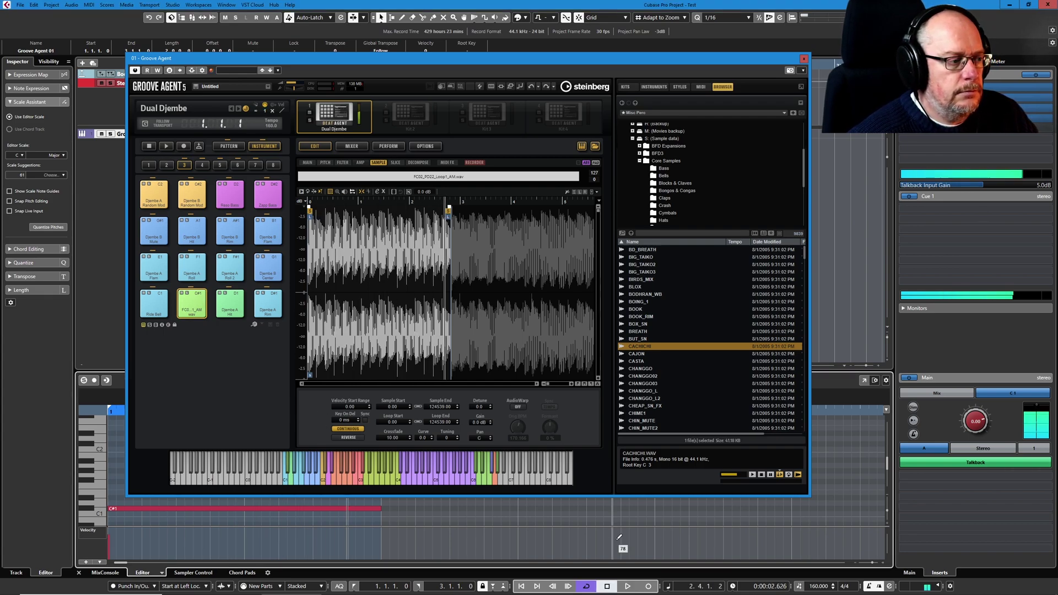
pyautogui.press('space')
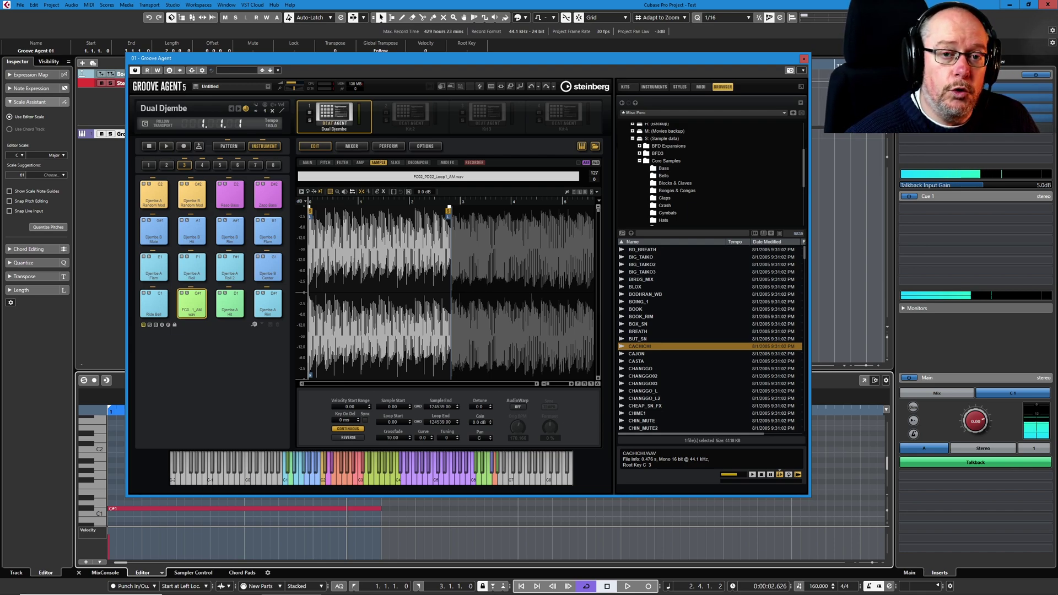
# - Set the sample's AudioWarp mode to Music with an original tempo of 170 BPM and audition it
pyautogui.click(517, 406)
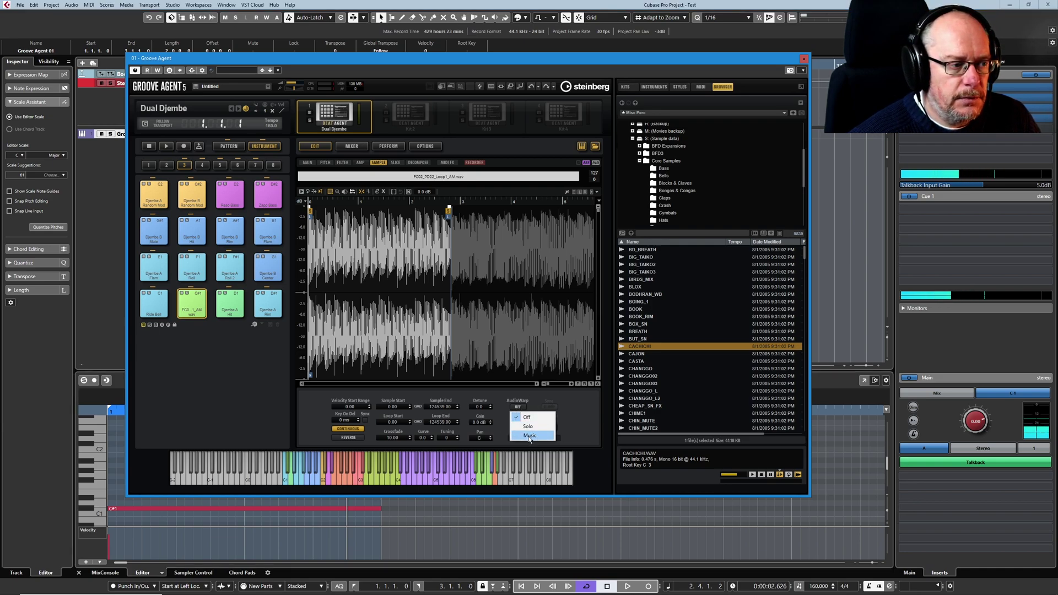
pyautogui.click(529, 435)
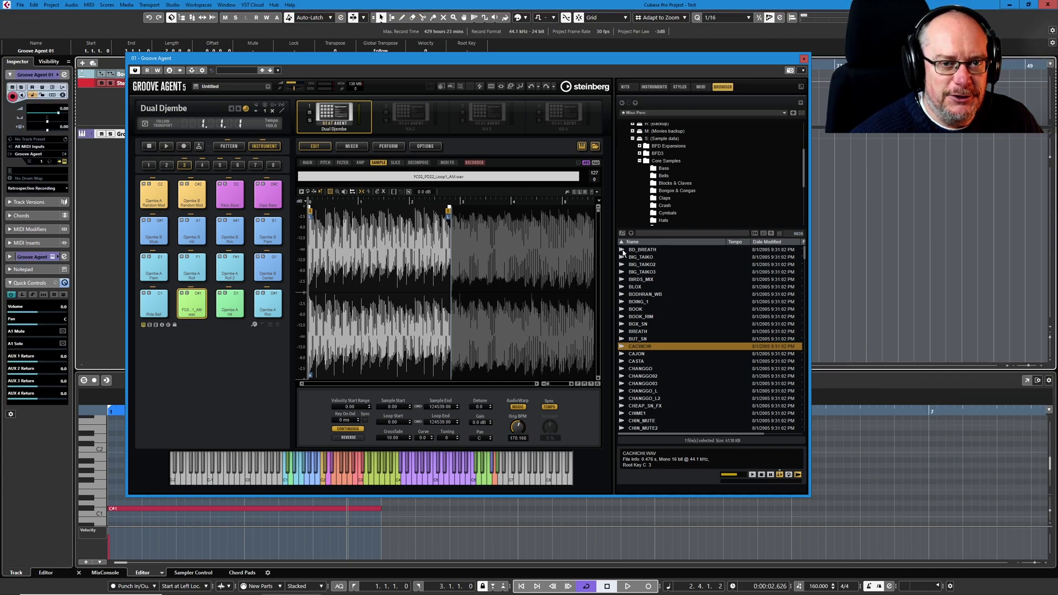
pyautogui.doubleClick(517, 437)
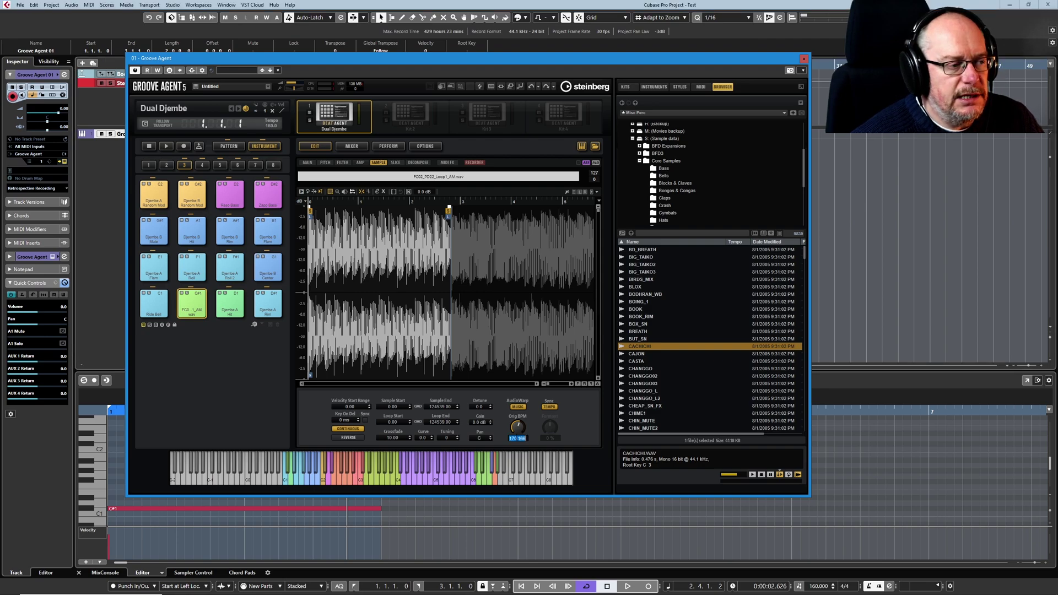
pyautogui.write('170')
pyautogui.press('Return')
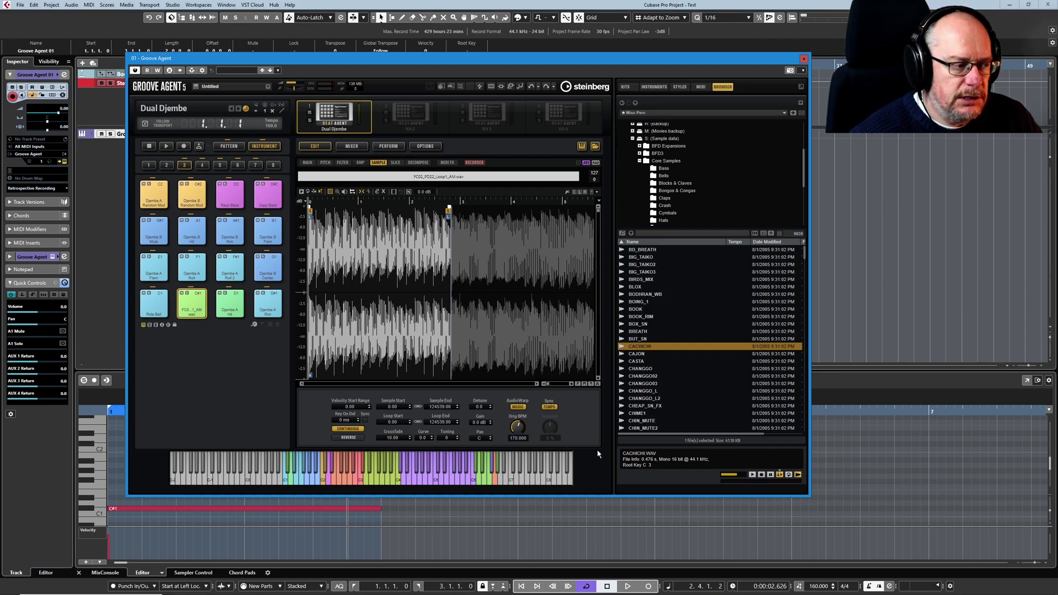
pyautogui.press('space')
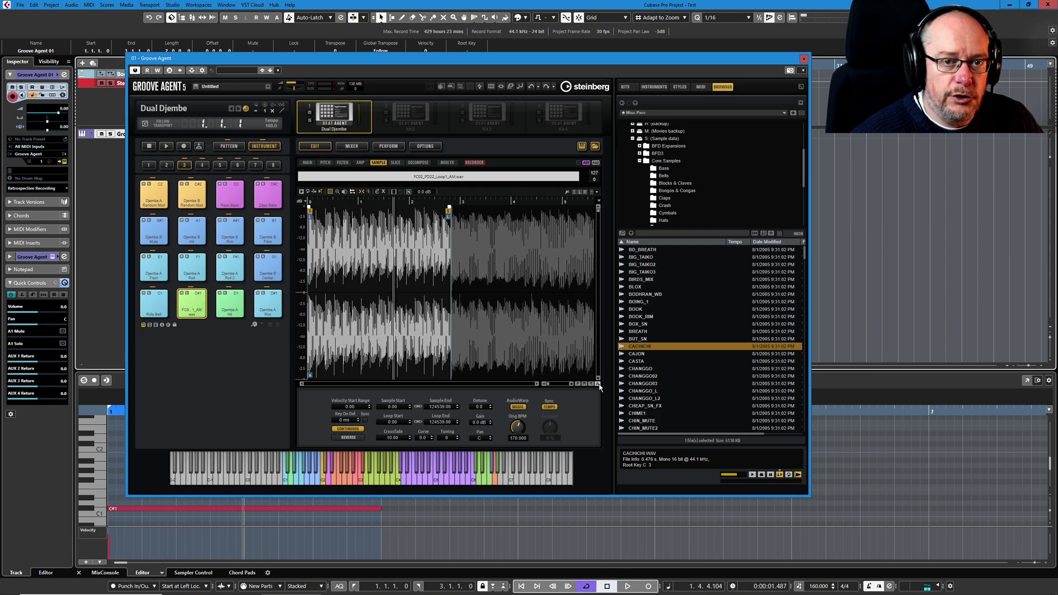
# - Switch the AudioWarp sync mode to Beats and audition the loop against the project
pyautogui.click(549, 407)
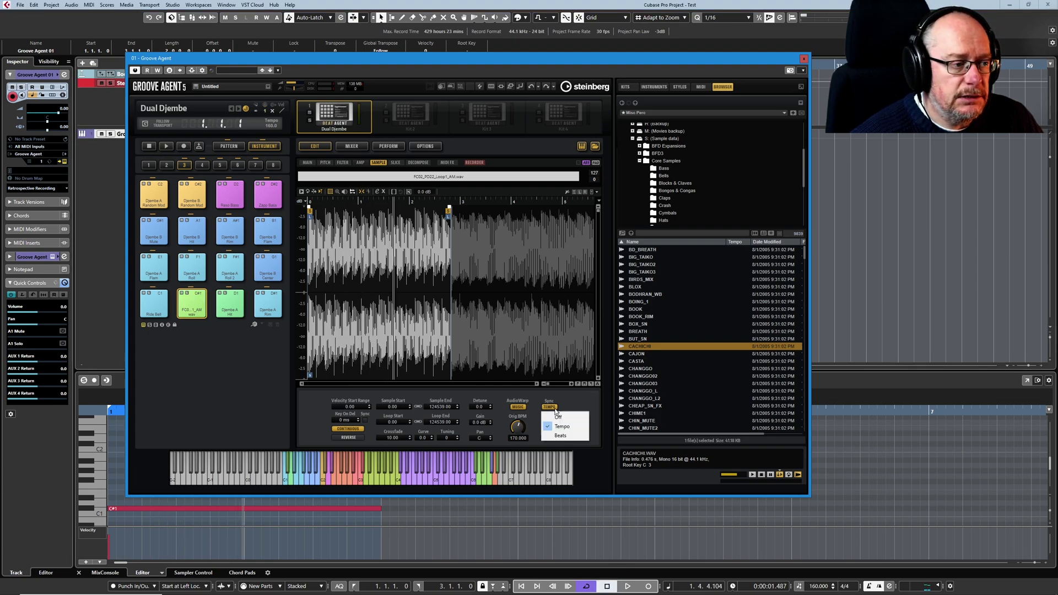
pyautogui.click(557, 434)
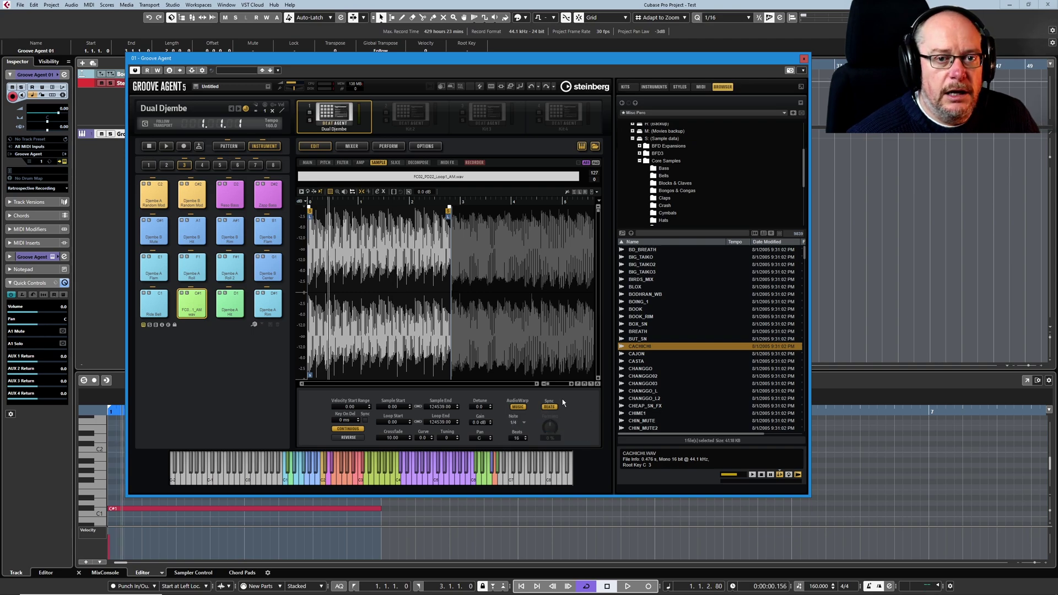
pyautogui.press('space')
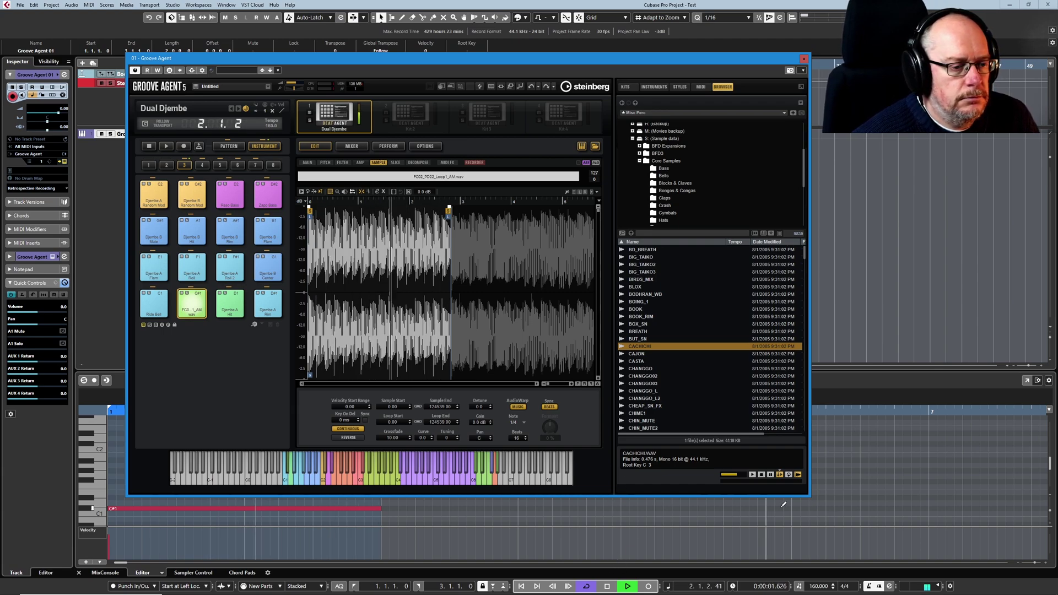
pyautogui.press('space')
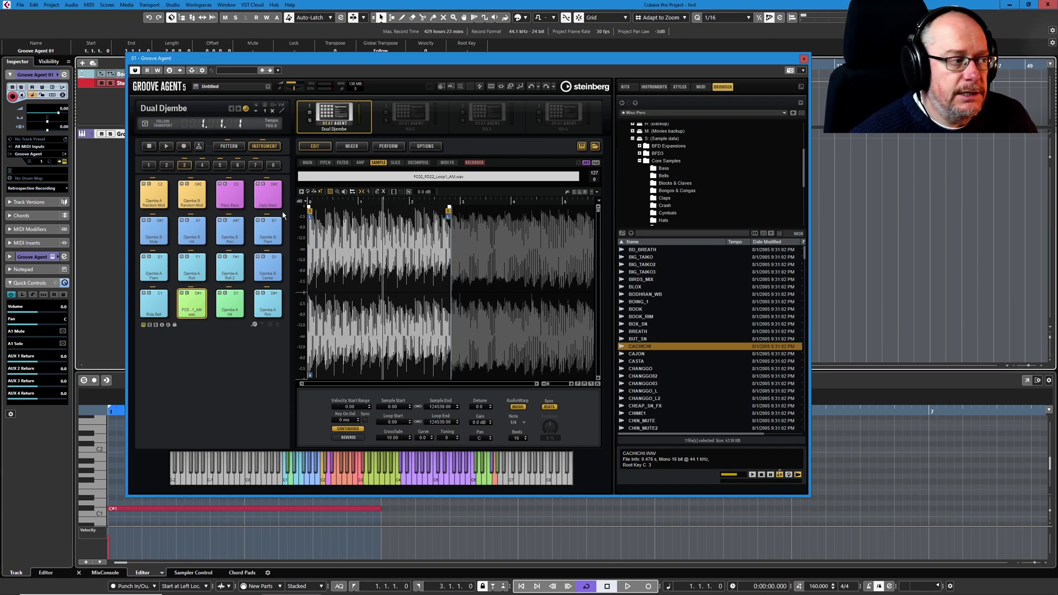
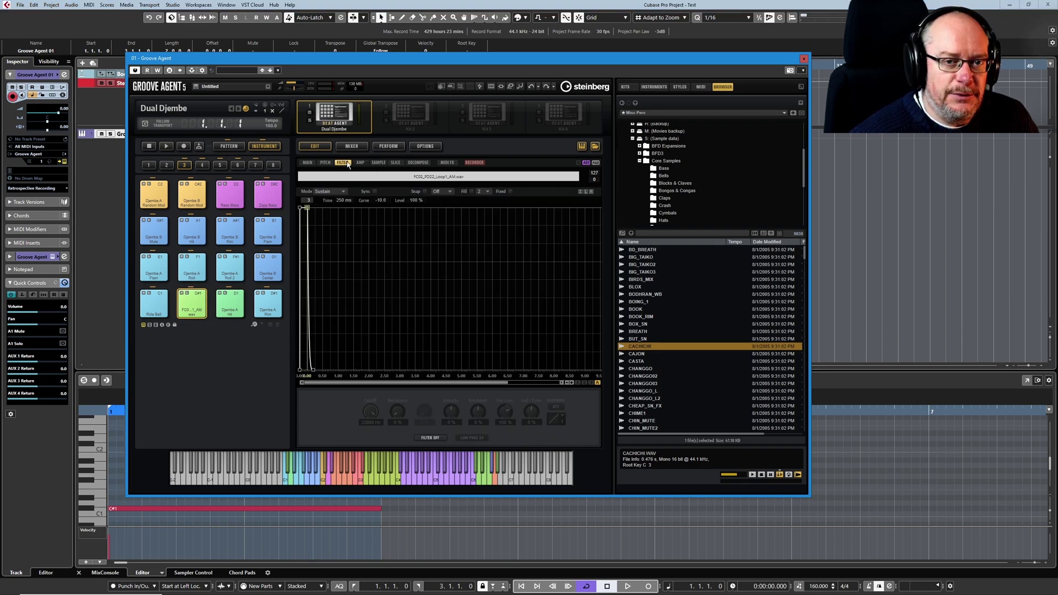
# - Enable the loop pad's filter, try the Classic type, and settle on Tube Drive
pyautogui.click(430, 438)
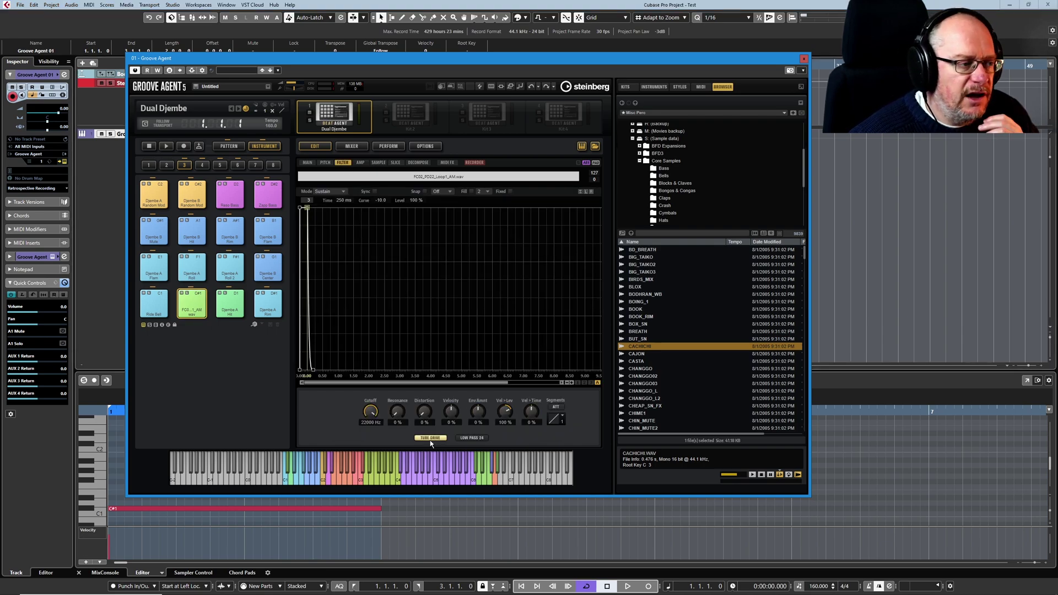
pyautogui.click(430, 438)
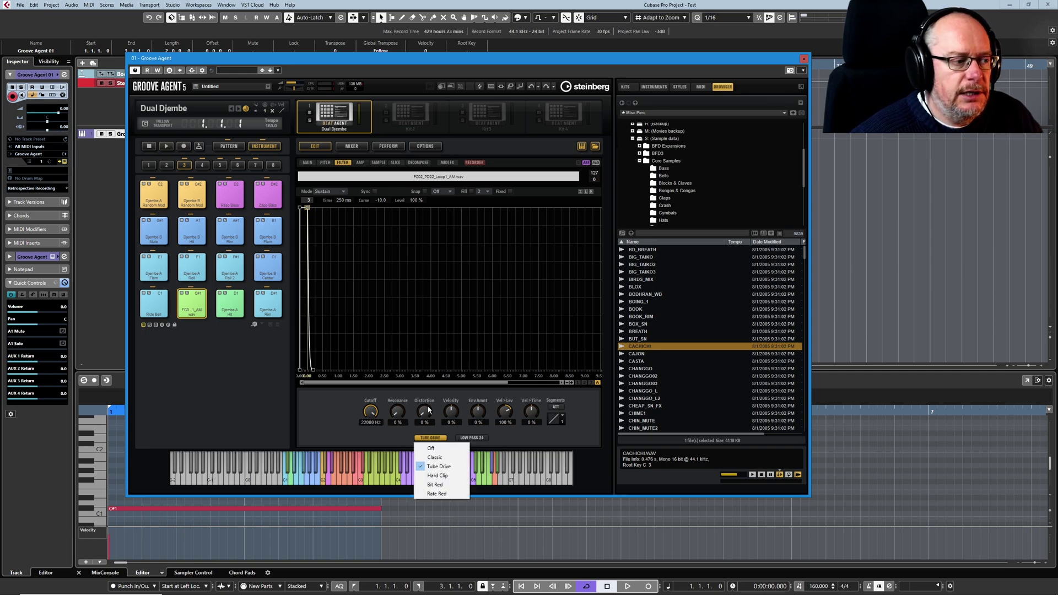
pyautogui.click(432, 456)
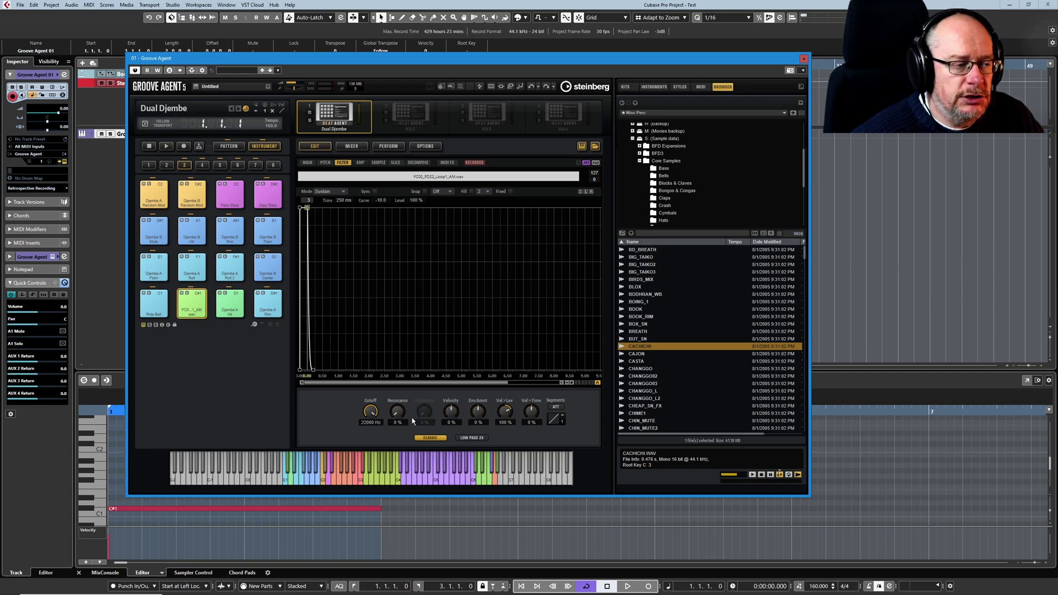
pyautogui.click(429, 439)
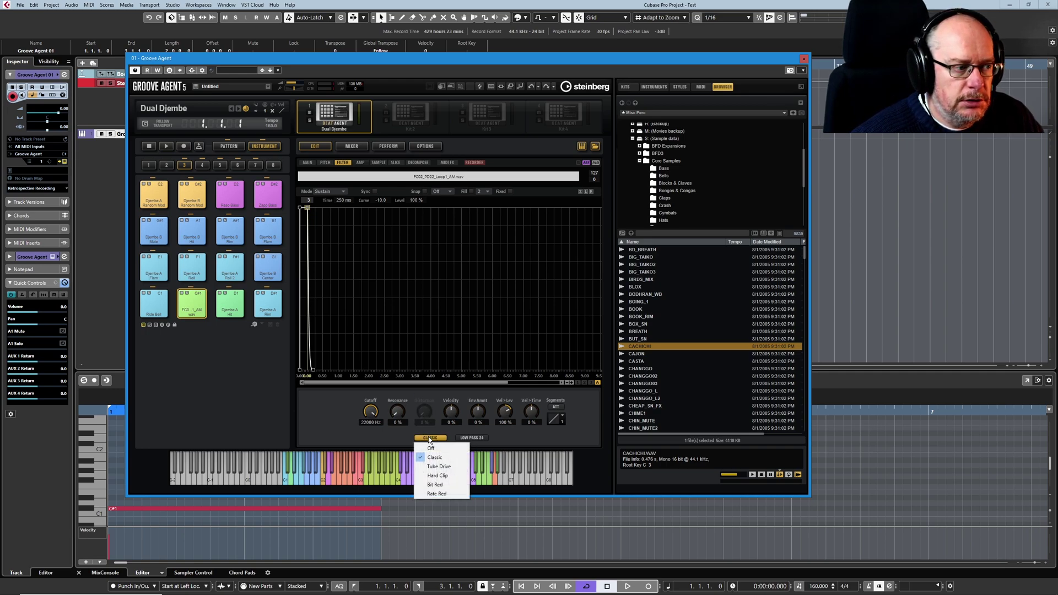
pyautogui.click(444, 465)
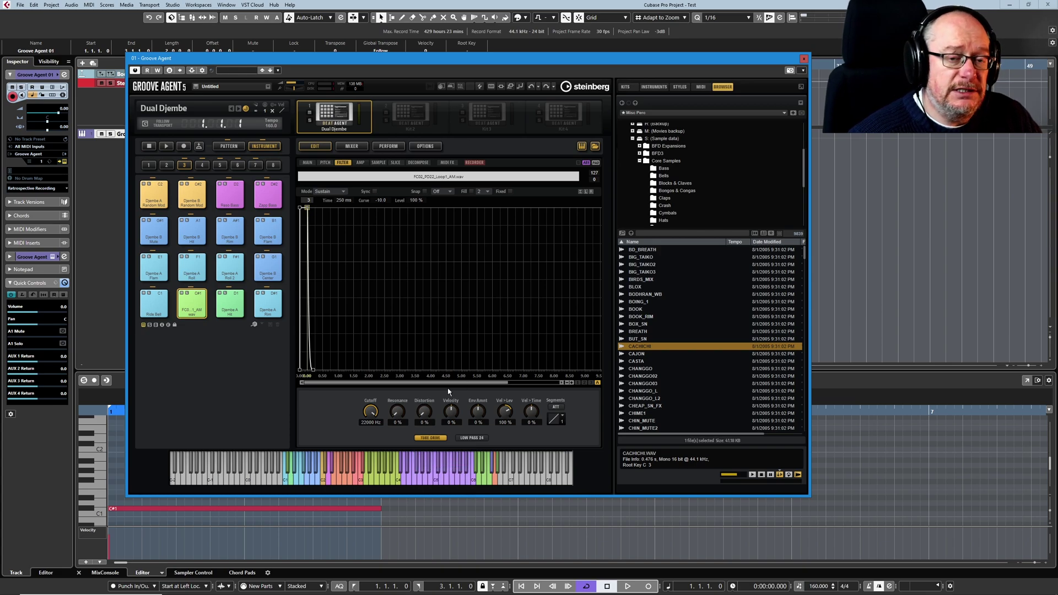
pyautogui.click(438, 439)
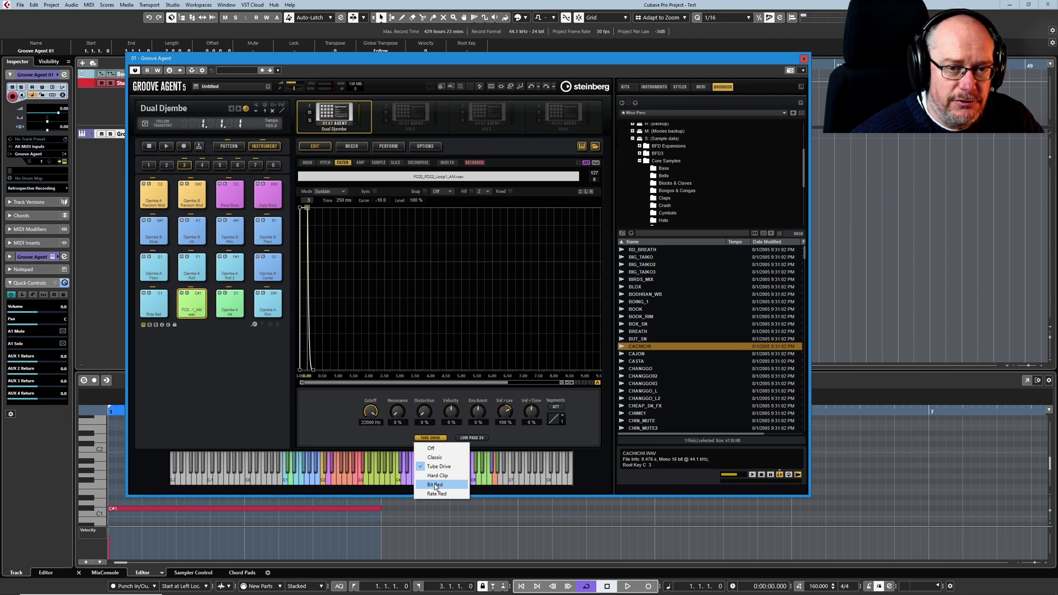
pyautogui.click(500, 430)
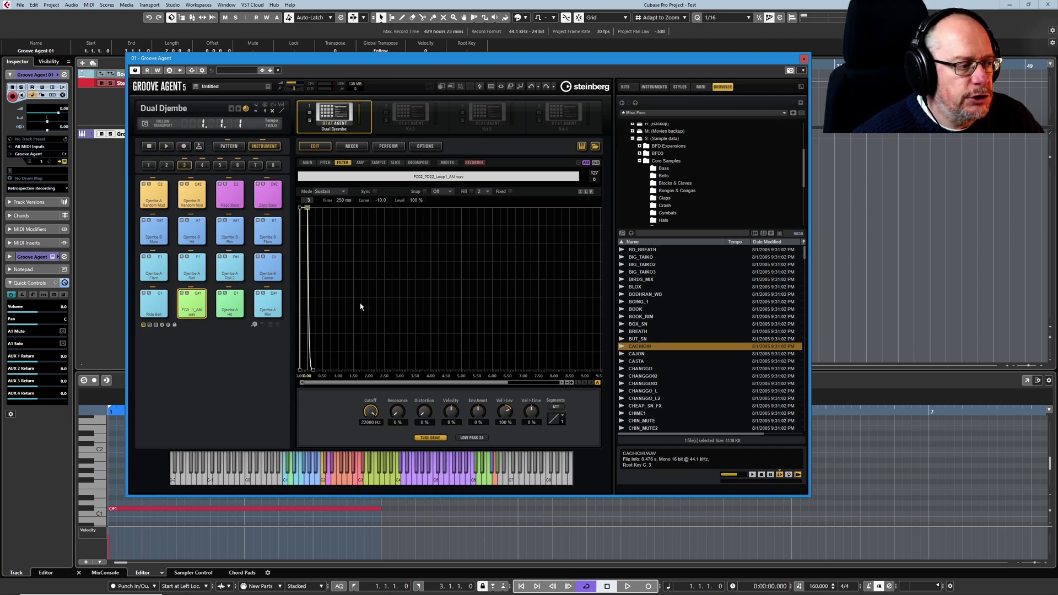
# - Play the loop and shape its Low Pass 24 filter to a cutoff of about 418 Hz, resonance 60% and distortion 51%
pyautogui.click(627, 586)
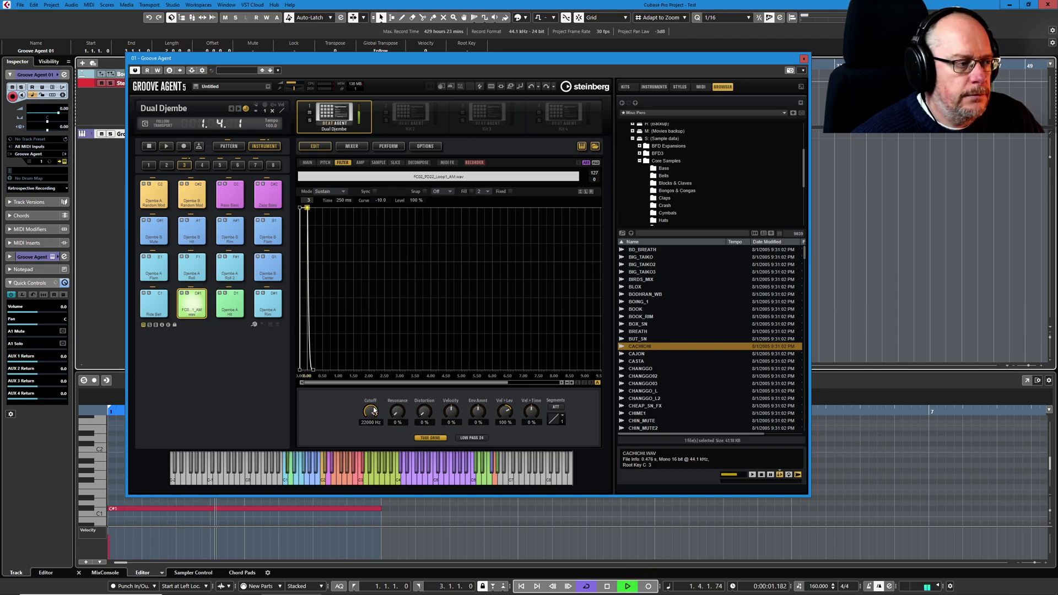
pyautogui.moveTo(373, 410); pyautogui.dragTo(393, 360)
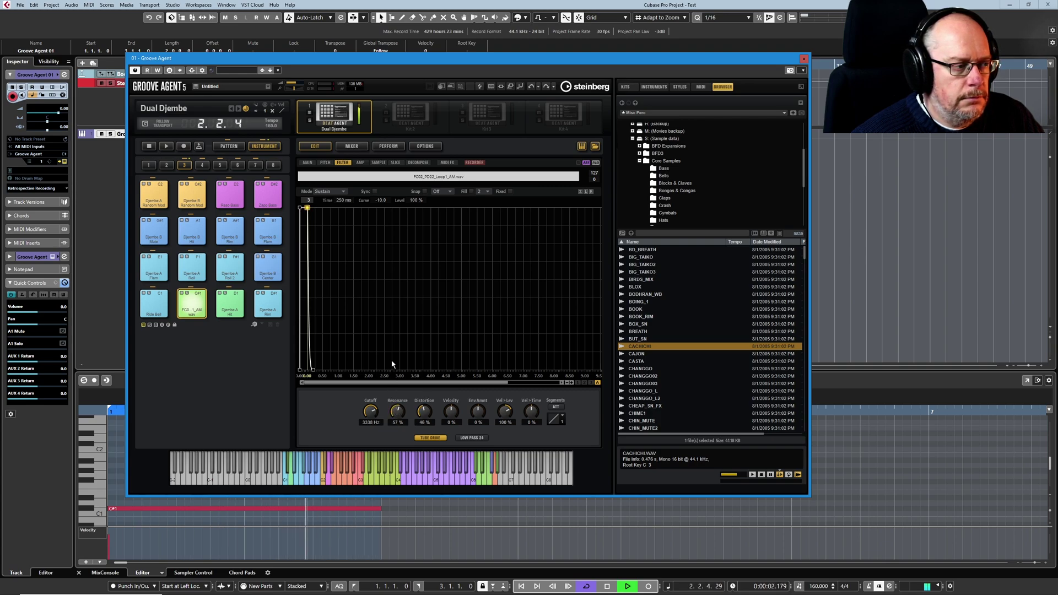
pyautogui.moveTo(371, 411); pyautogui.dragTo(400, 421)
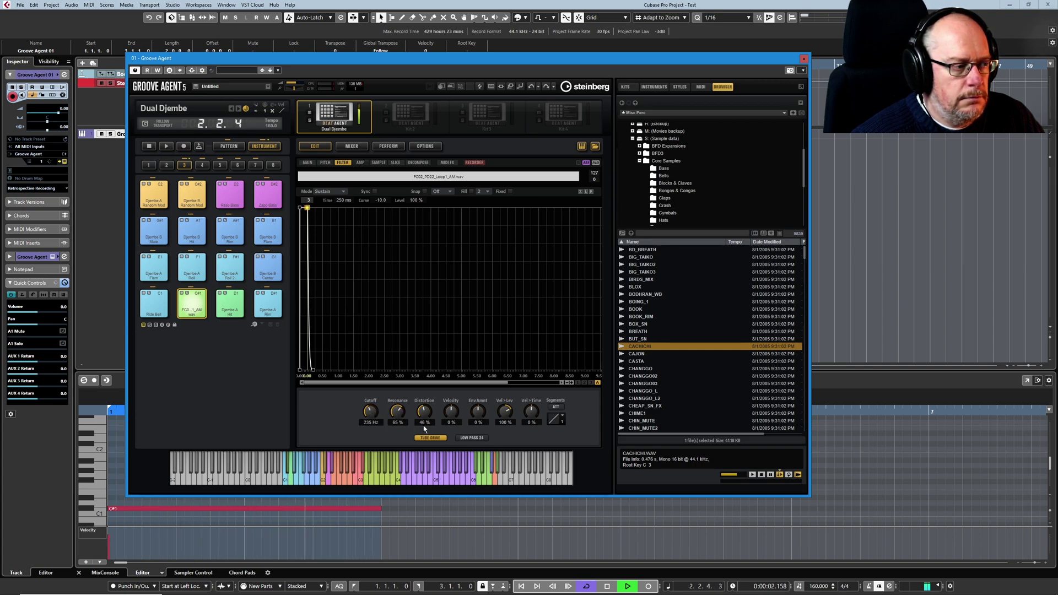
pyautogui.scroll(4, 424, 424)
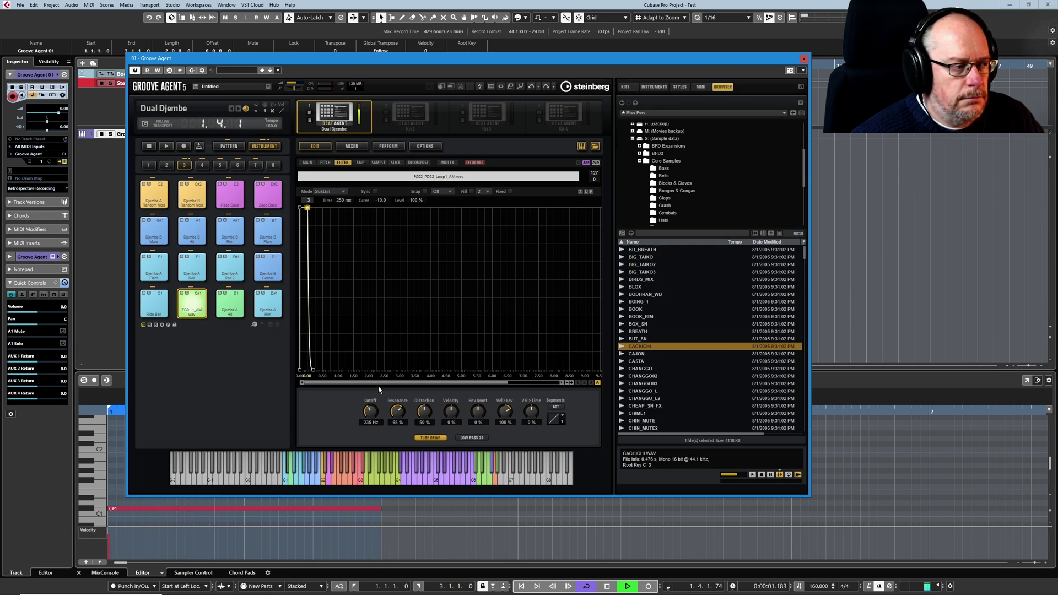
pyautogui.scroll(3, 370, 412)
pyautogui.scroll(-5, 403, 420)
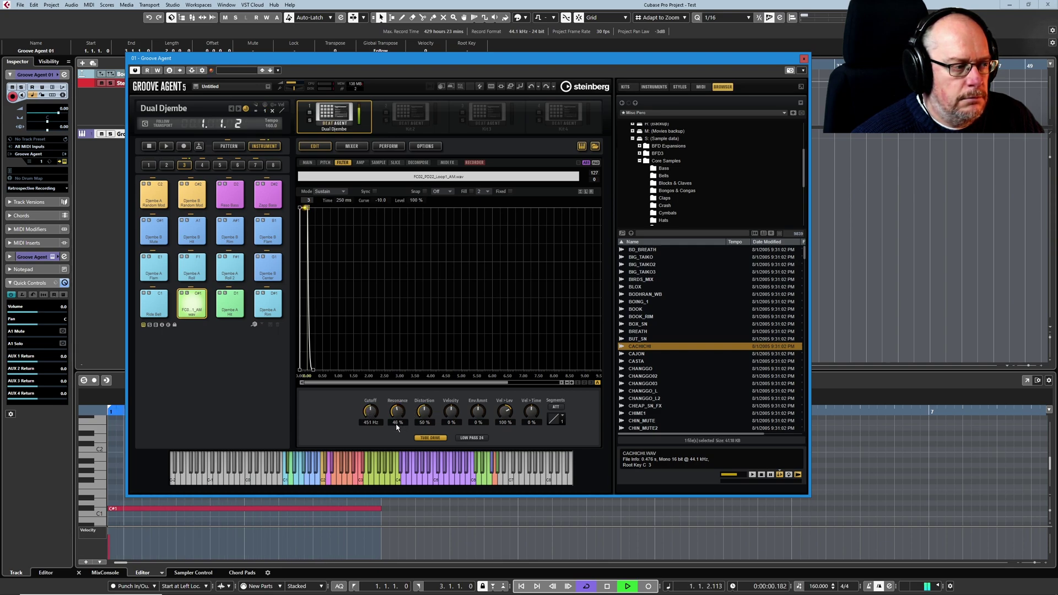
pyautogui.moveTo(370, 407)
pyautogui.mouseDown()
pyautogui.moveTo(370, 387)
pyautogui.moveTo(398, 405)
pyautogui.moveTo(394, 394)
pyautogui.moveTo(423, 402)
pyautogui.moveTo(422, 381)
pyautogui.moveTo(400, 424)
pyautogui.moveTo(371, 419)
pyautogui.moveTo(373, 437)
pyautogui.moveTo(396, 410)
pyautogui.moveTo(393, 392)
pyautogui.moveTo(403, 422)
pyautogui.moveTo(375, 426)
pyautogui.mouseUp()
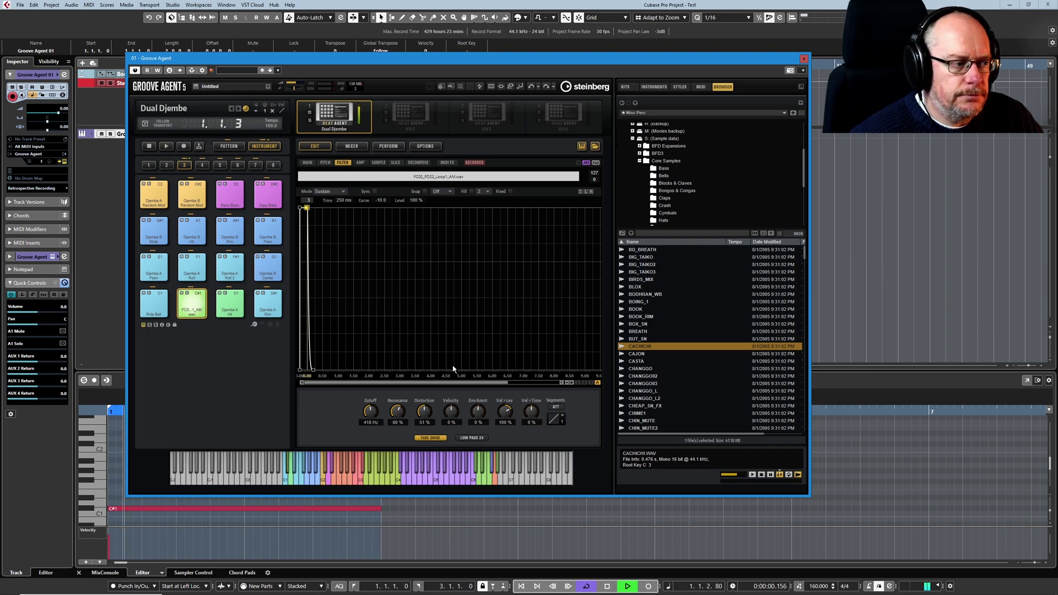
# - Switch the loop pad's filter shape to BP24, audition it, and stop playback
pyautogui.click(472, 437)
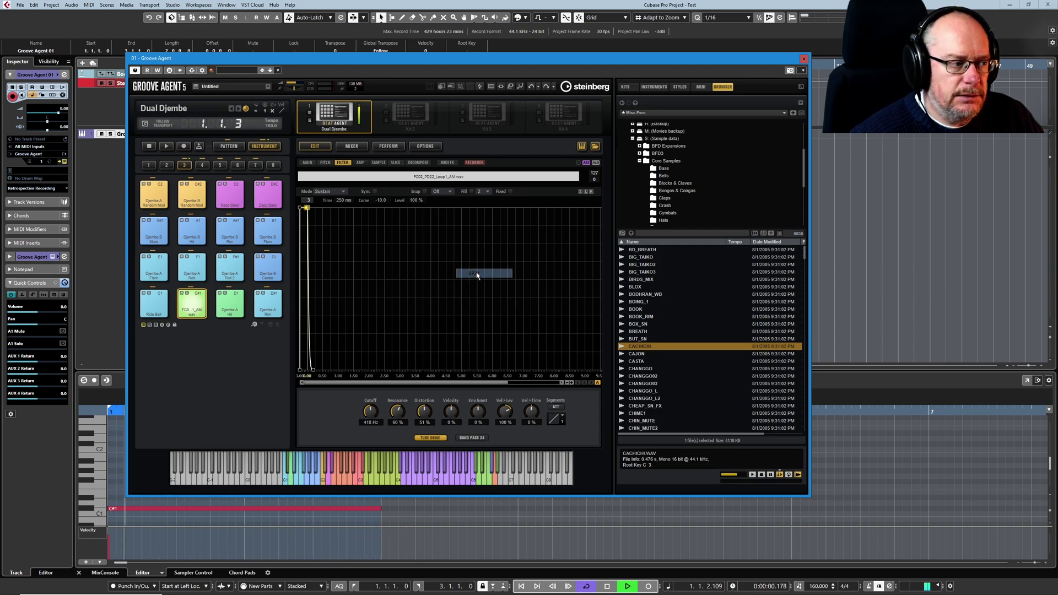
pyautogui.click(477, 275)
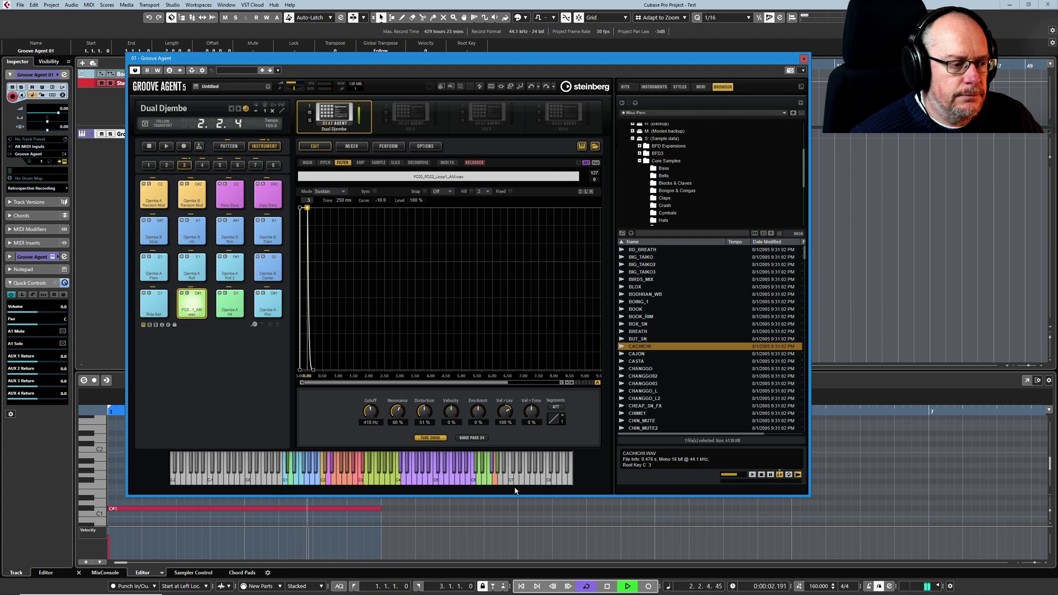
pyautogui.press('space')
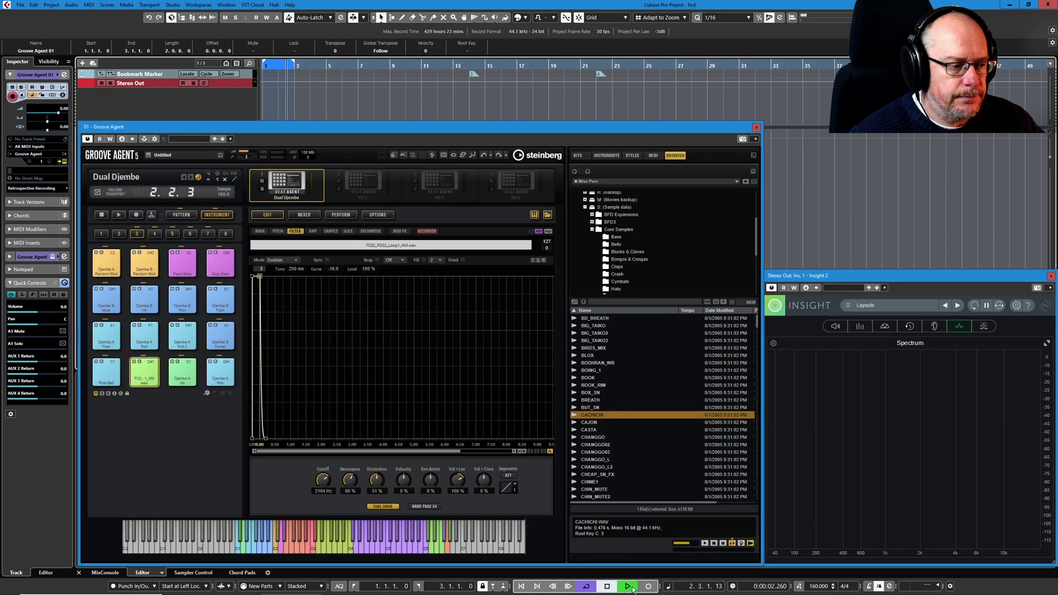
# - Audition the Band Pass 24 filter while setting cutoff to about 1137 Hz, resonance to 54%, and turning the distortion right down
pyautogui.click(626, 586)
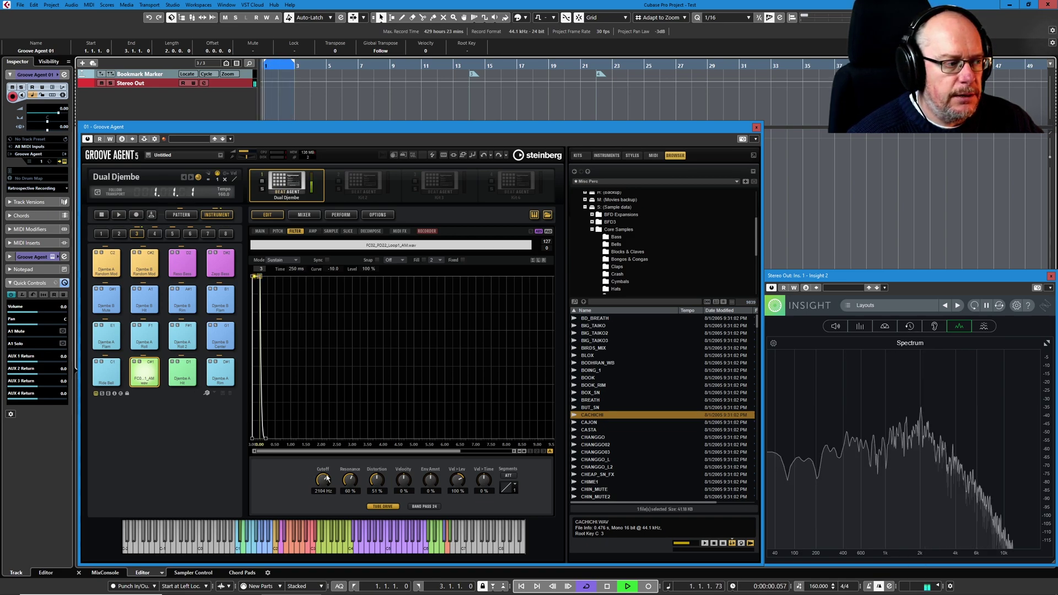
pyautogui.moveTo(326, 486); pyautogui.dragTo(327, 481)
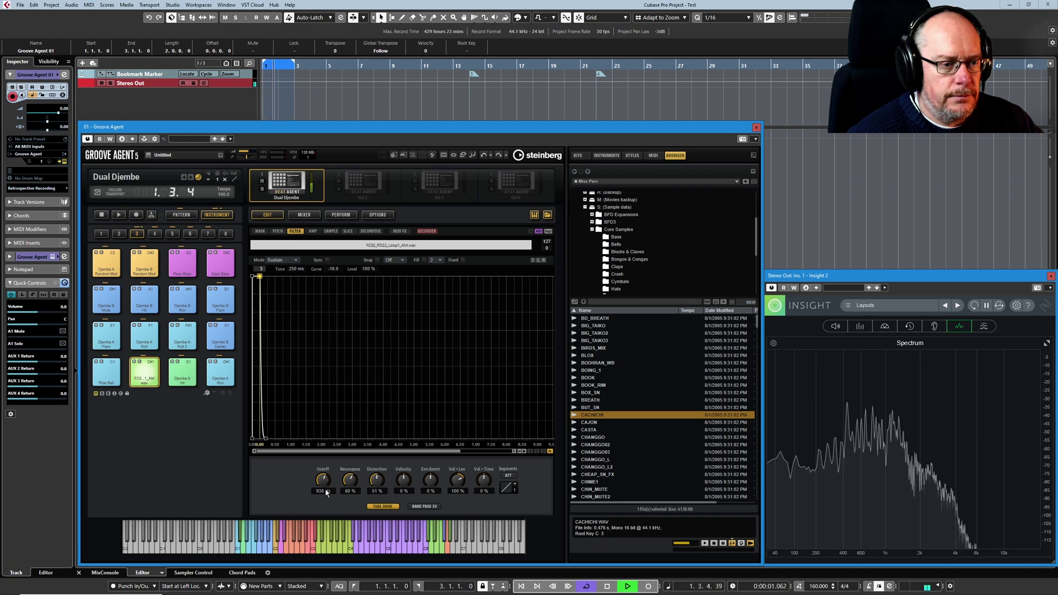
pyautogui.moveTo(352, 483); pyautogui.dragTo(352, 481)
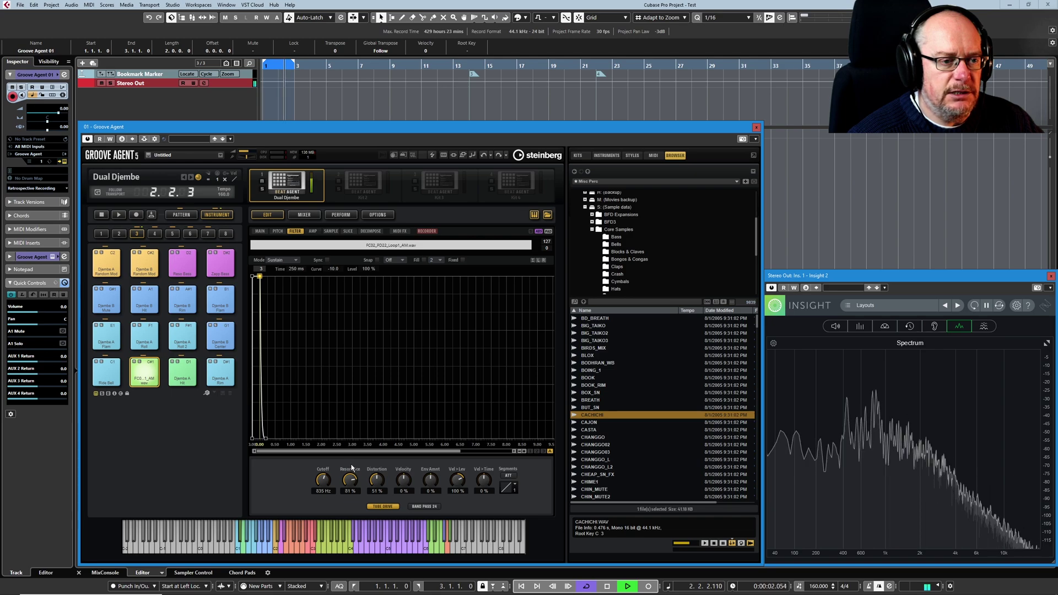
pyautogui.moveTo(351, 467); pyautogui.dragTo(350, 483)
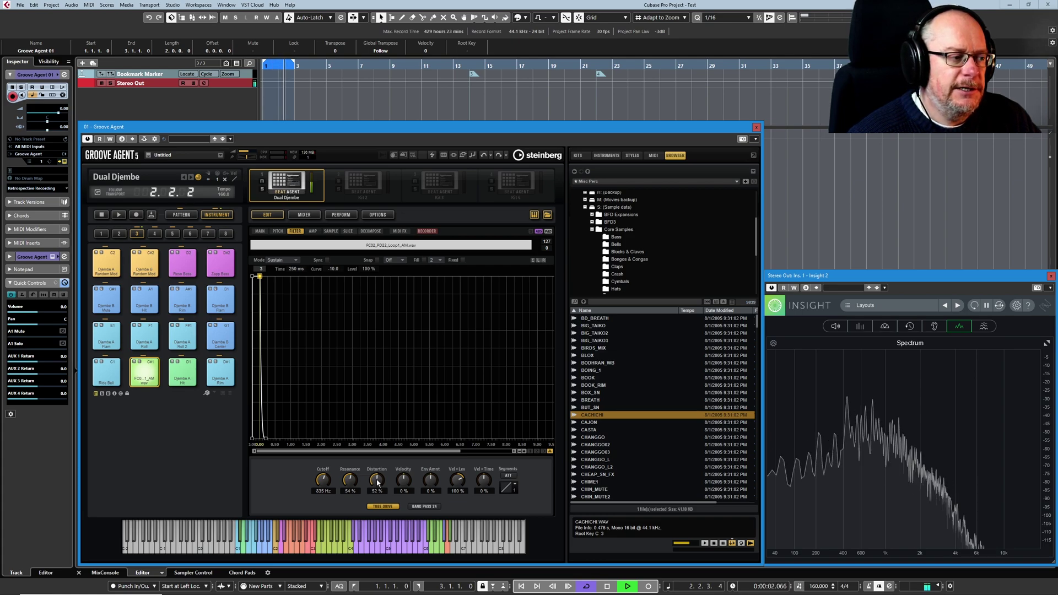
pyautogui.moveTo(377, 478); pyautogui.dragTo(378, 472)
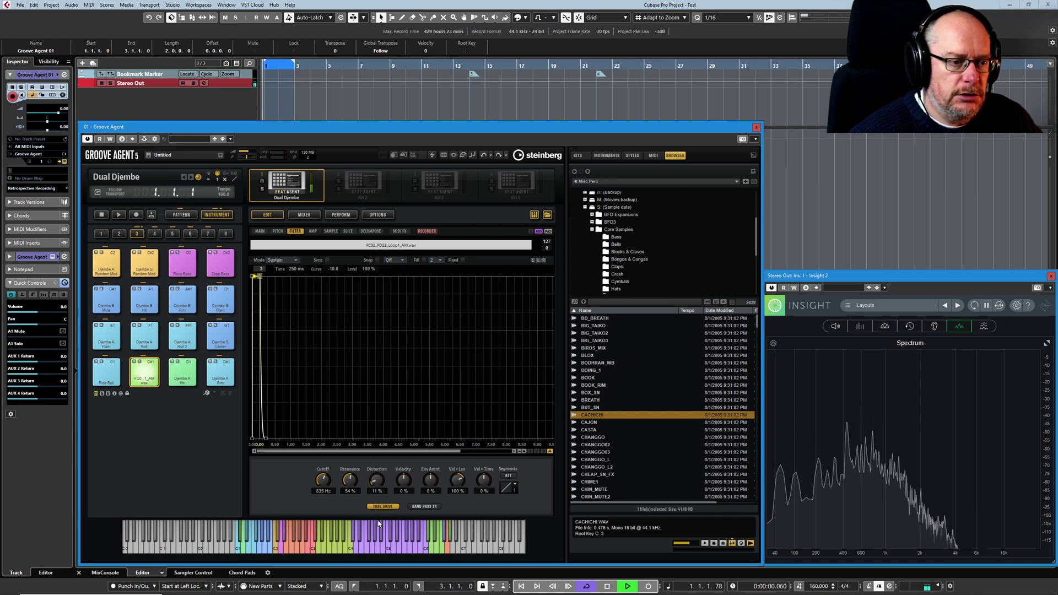
pyautogui.moveTo(379, 517)
pyautogui.mouseDown()
pyautogui.moveTo(378, 529)
pyautogui.moveTo(377, 520)
pyautogui.mouseUp()
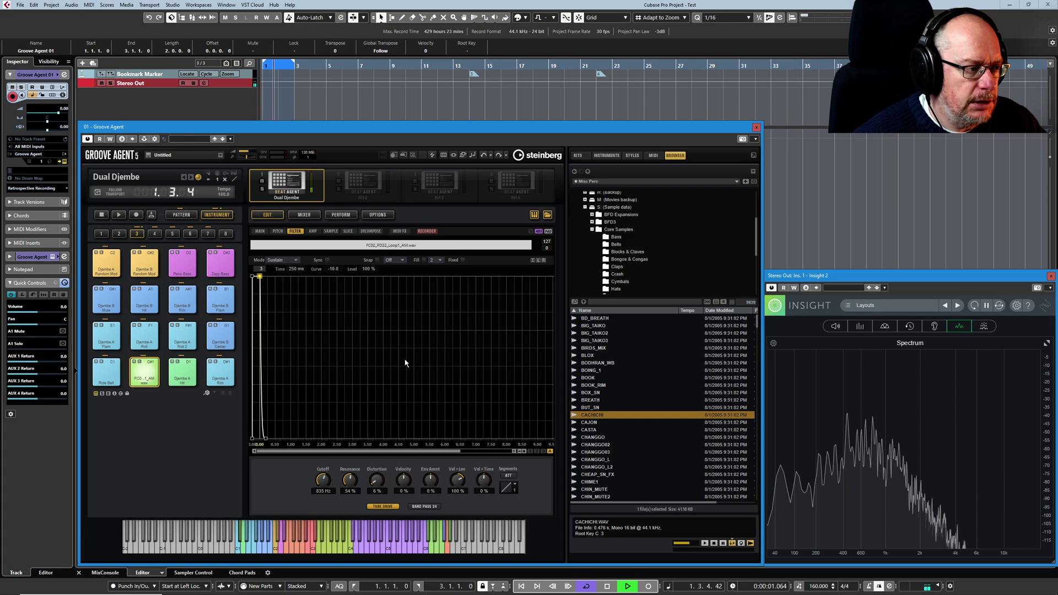
pyautogui.moveTo(329, 483); pyautogui.dragTo(330, 478)
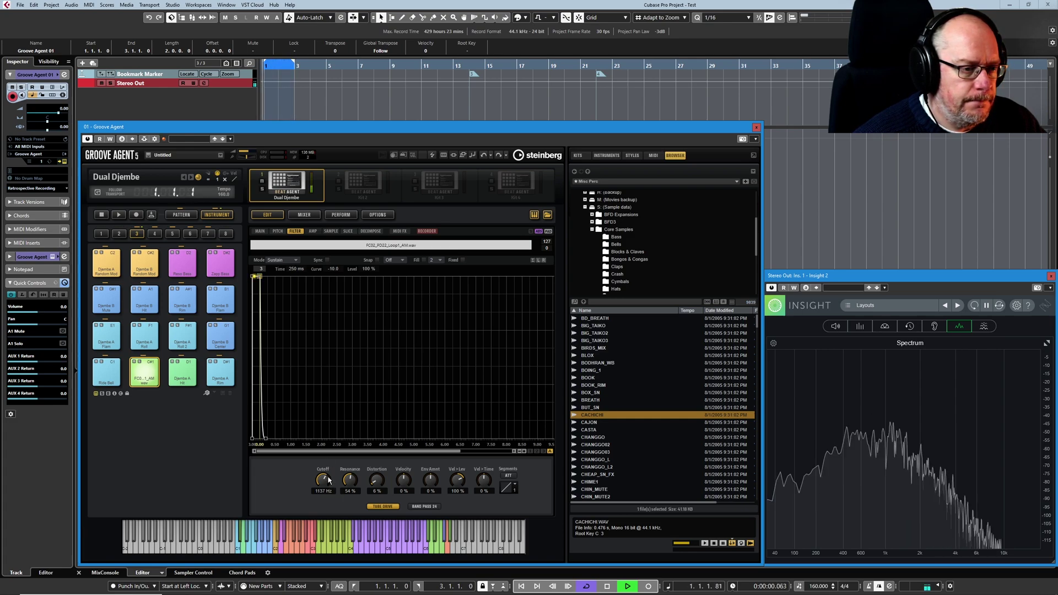
# - Change the filter shape to HP24 and sweep the cutoff from the high range down to 13 Hz while the loop plays
pyautogui.click(424, 507)
pyautogui.moveTo(324, 485); pyautogui.dragTo(327, 478)
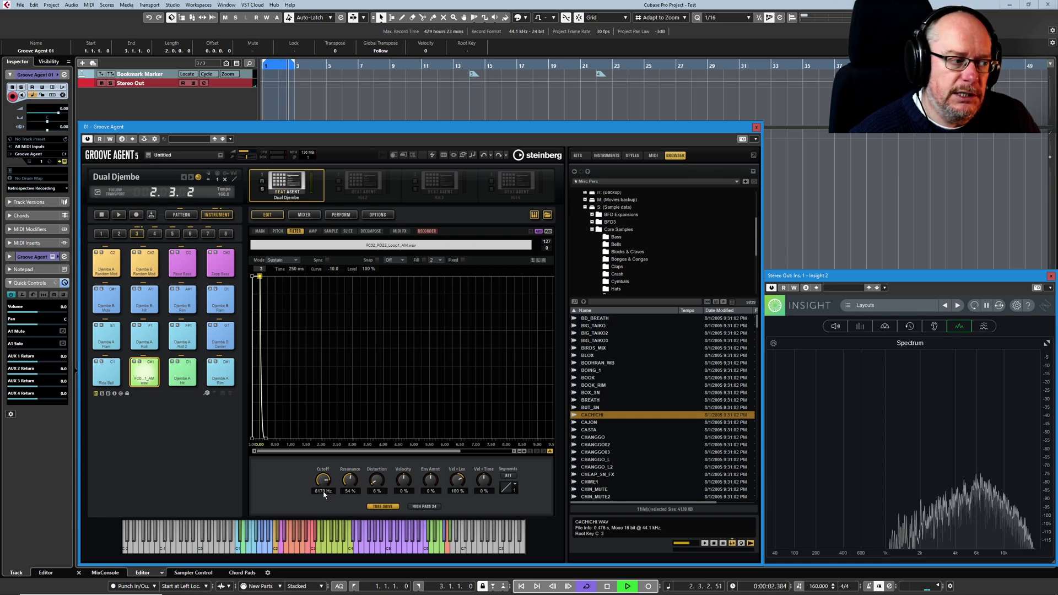
pyautogui.scroll(-2, 323, 494)
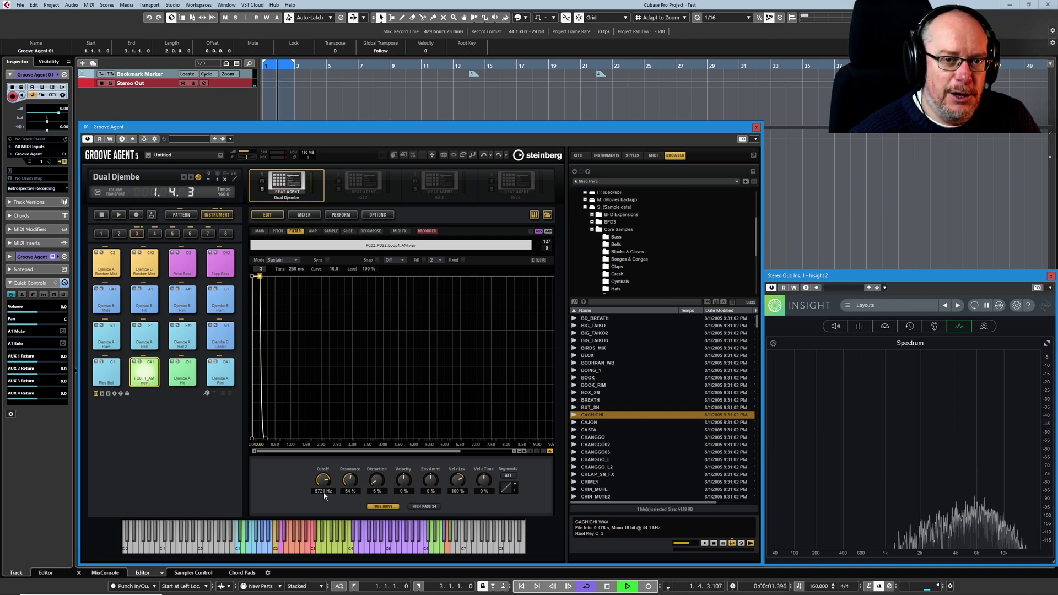
pyautogui.moveTo(325, 488); pyautogui.dragTo(326, 485)
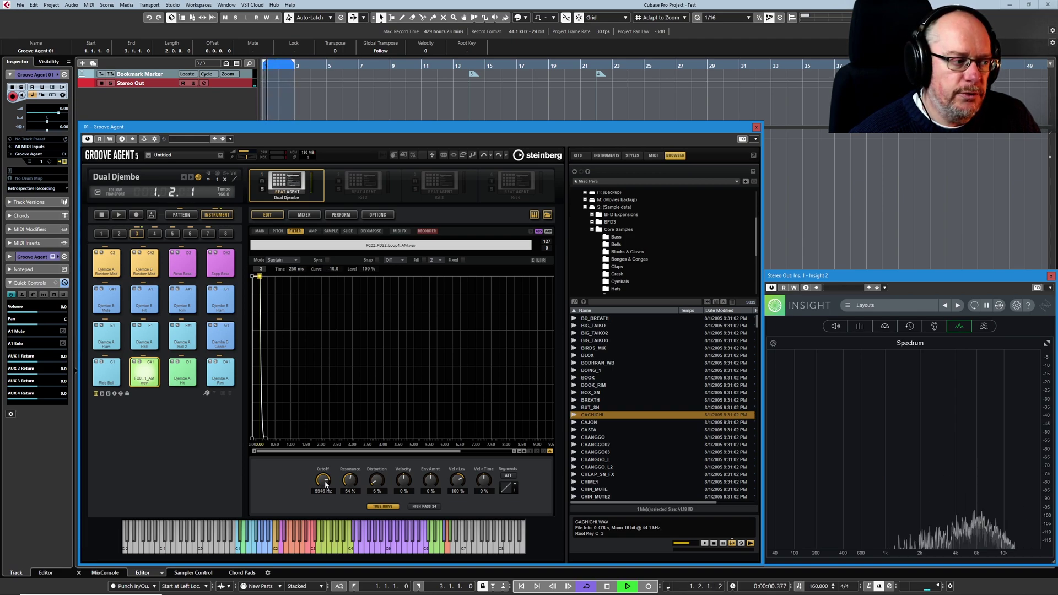
pyautogui.scroll(-12, 327, 492)
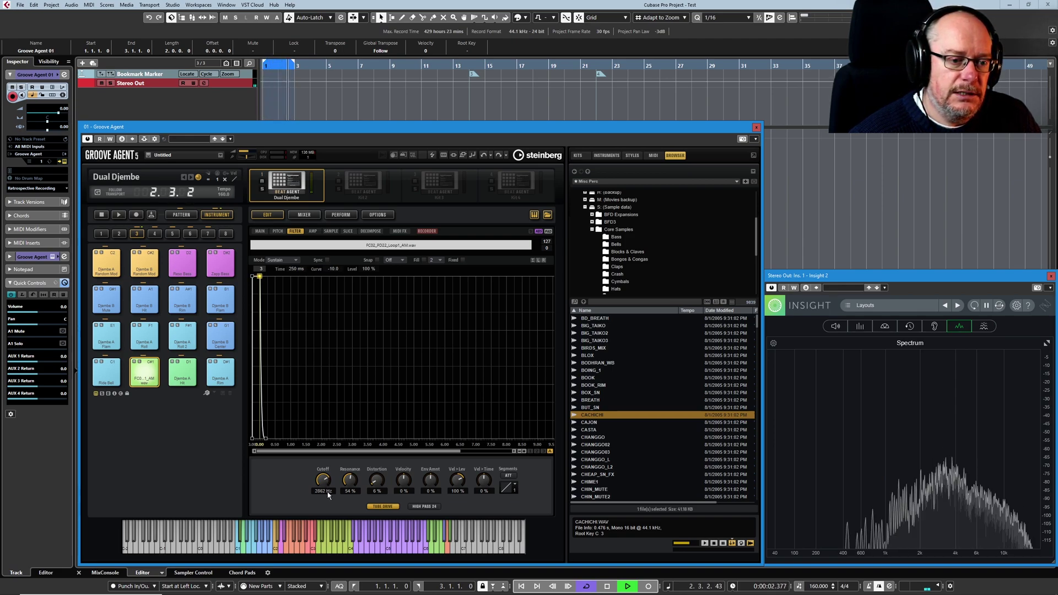
pyautogui.moveTo(329, 501)
pyautogui.mouseDown()
pyautogui.moveTo(324, 488)
pyautogui.moveTo(325, 503)
pyautogui.mouseUp()
pyautogui.scroll(-15, 323, 487)
pyautogui.scroll(-10, 324, 483)
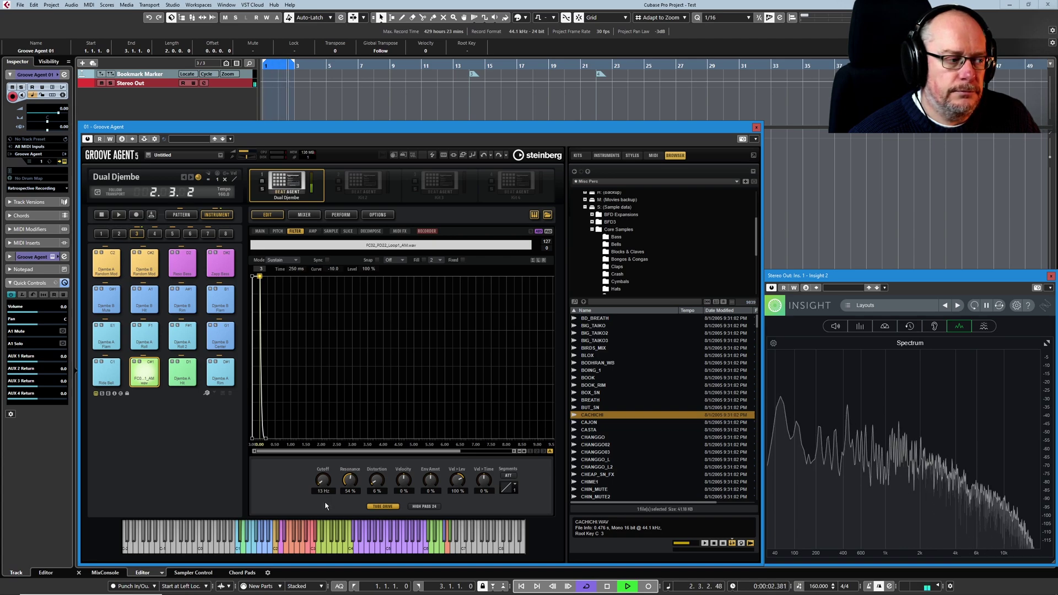
# - Set the filter shape to BR24 and audition it, raising the resonance to 100% before bringing it back down to 26%
pyautogui.click(424, 506)
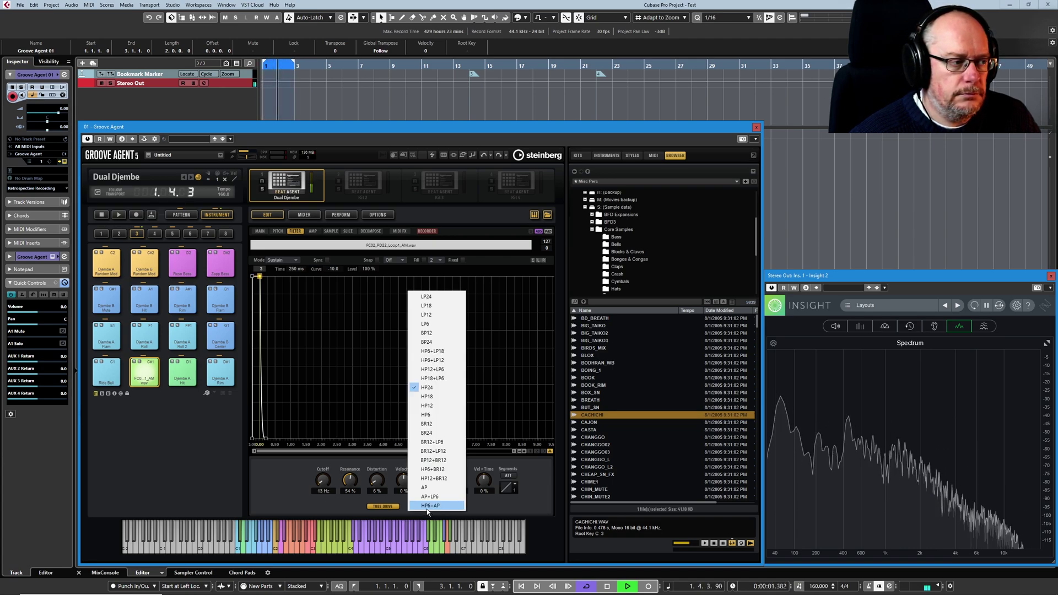
pyautogui.click(427, 432)
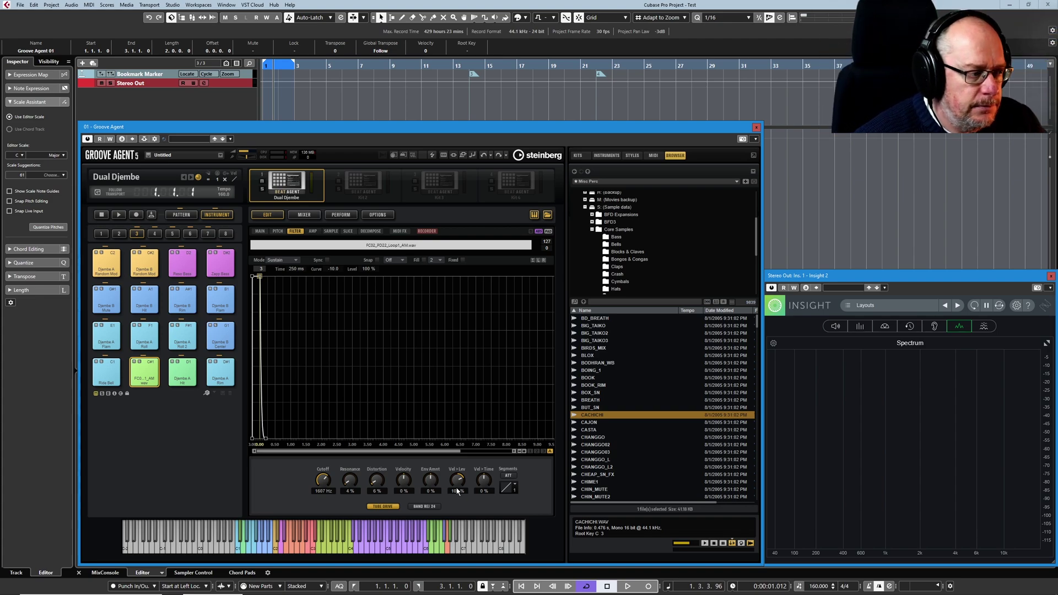
pyautogui.click(626, 585)
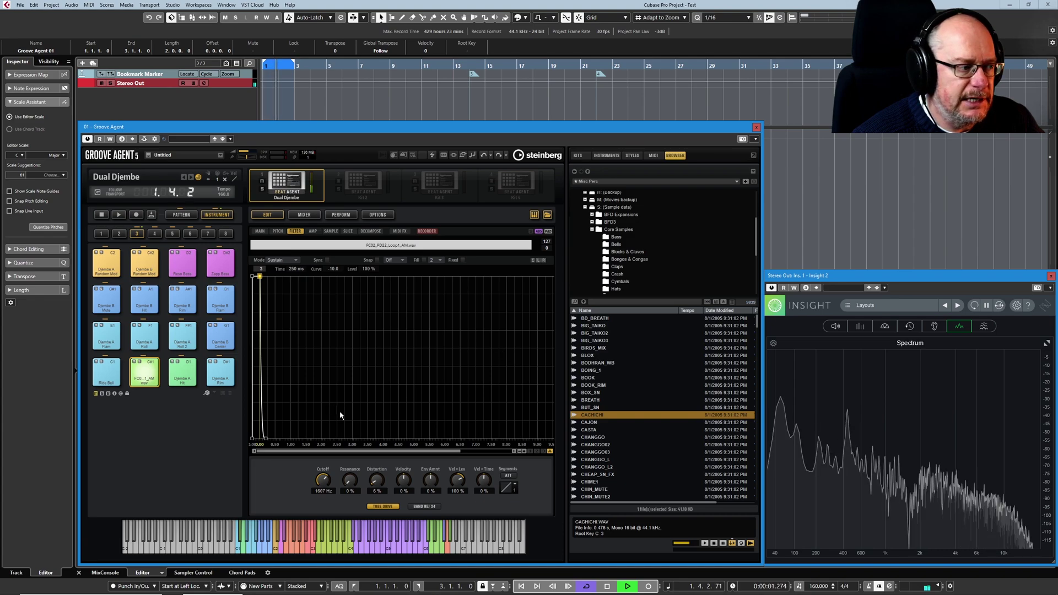
pyautogui.moveTo(354, 485); pyautogui.dragTo(355, 395)
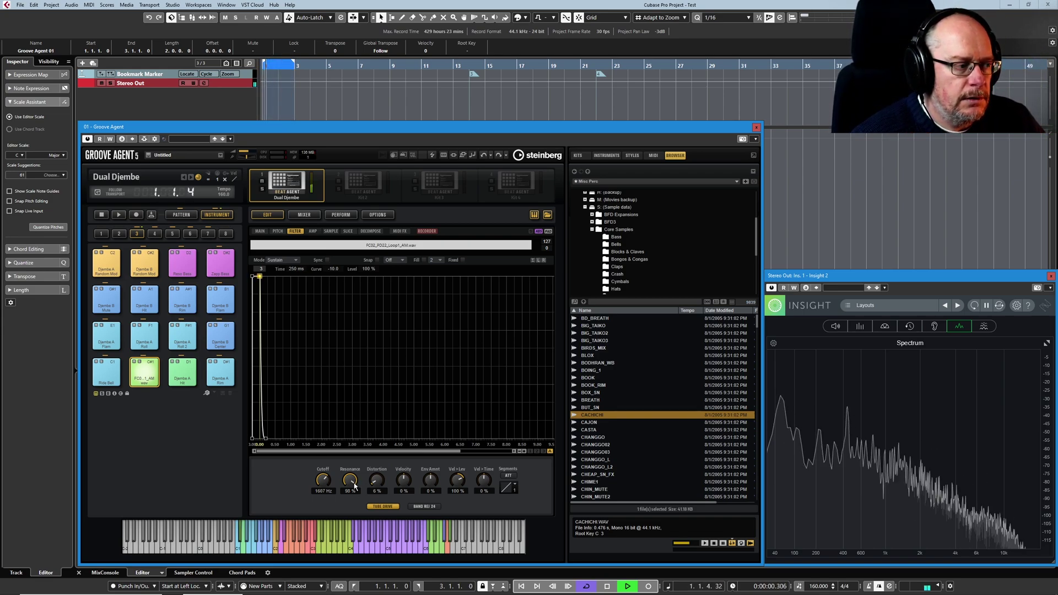
pyautogui.moveTo(354, 485); pyautogui.dragTo(352, 480)
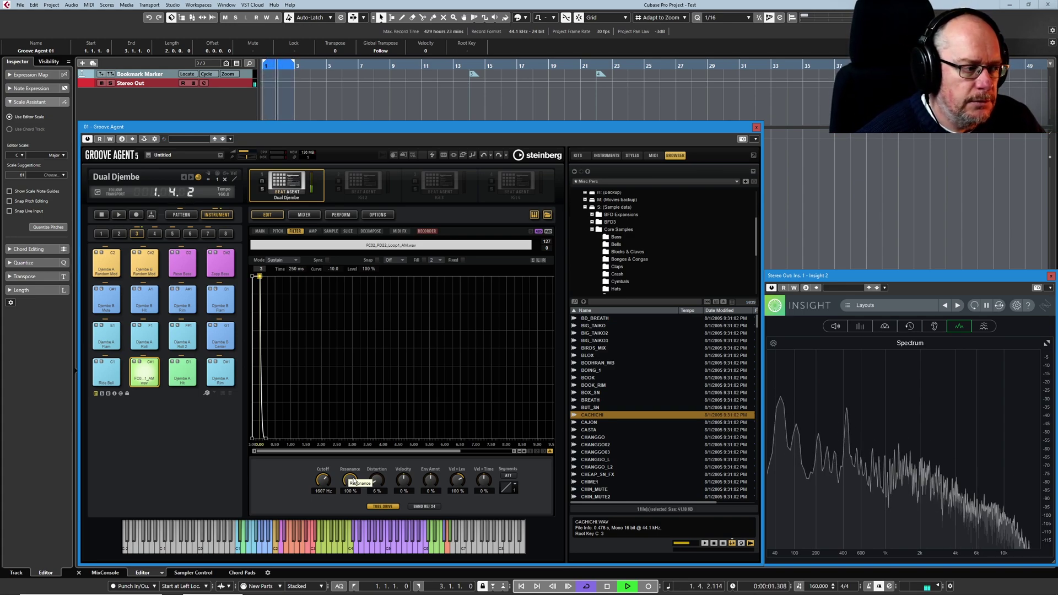
pyautogui.moveTo(349, 480)
pyautogui.mouseDown()
pyautogui.moveTo(352, 492)
pyautogui.moveTo(323, 486)
pyautogui.moveTo(322, 495)
pyautogui.moveTo(329, 466)
pyautogui.moveTo(322, 501)
pyautogui.moveTo(351, 488)
pyautogui.mouseUp()
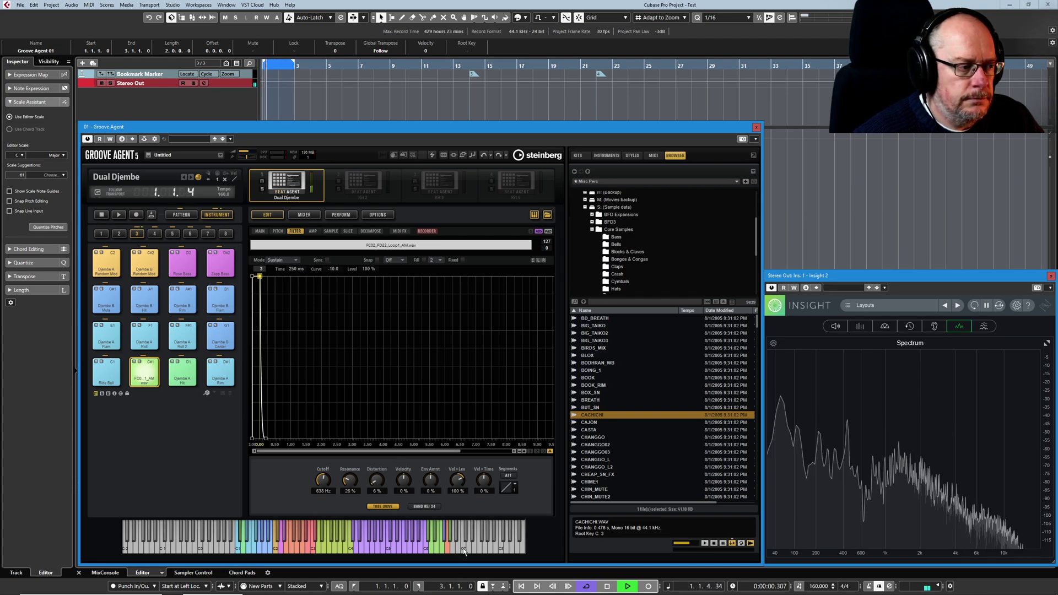
# - Switch the filter shape to AP and audition it while sweeping resonance up past 80% and back, with distortion at 0%
pyautogui.click(427, 506)
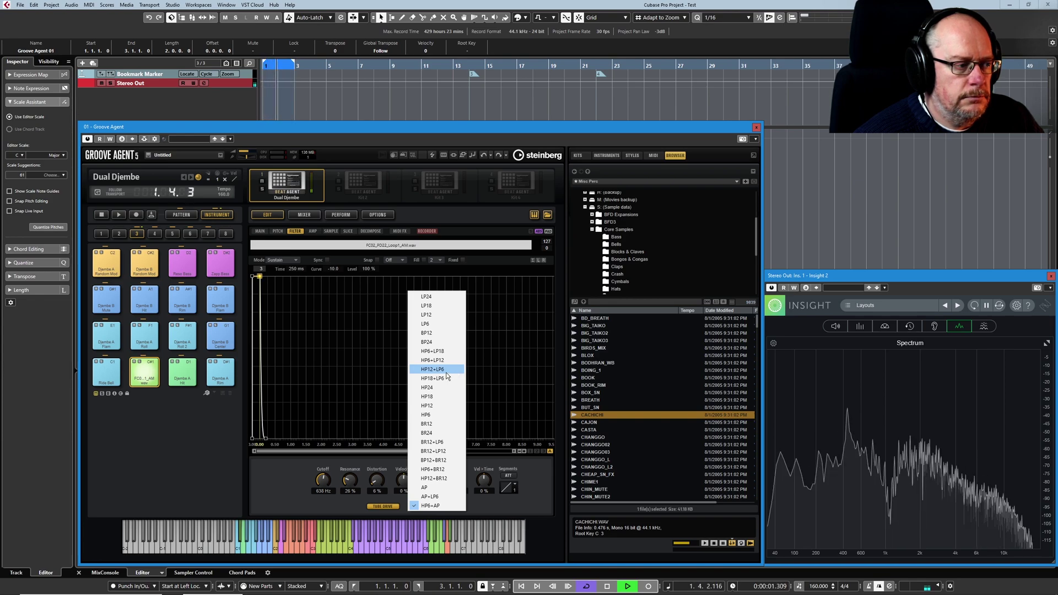
pyautogui.click(431, 487)
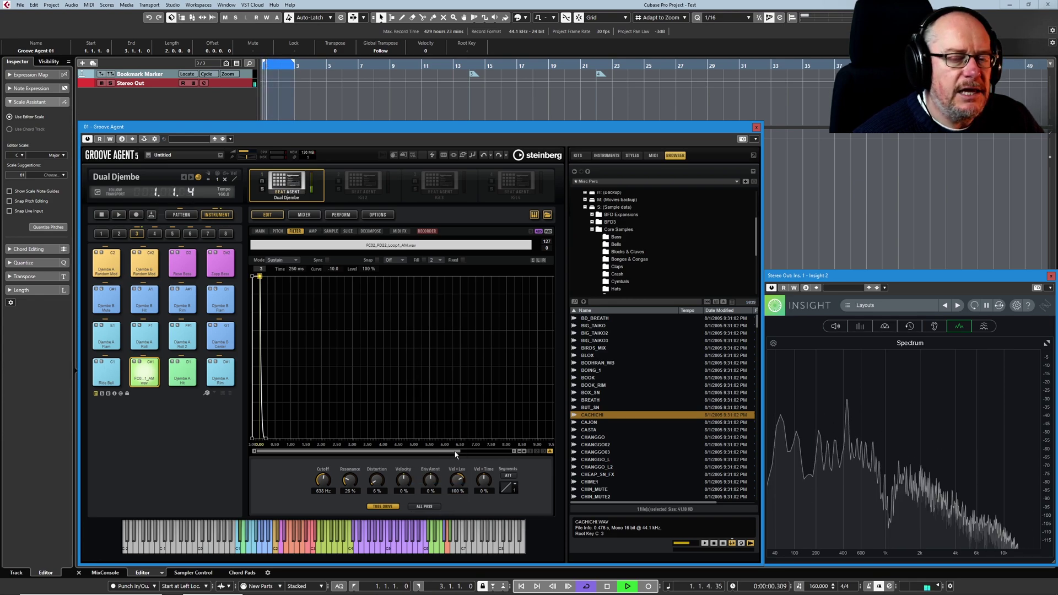
pyautogui.click(607, 586)
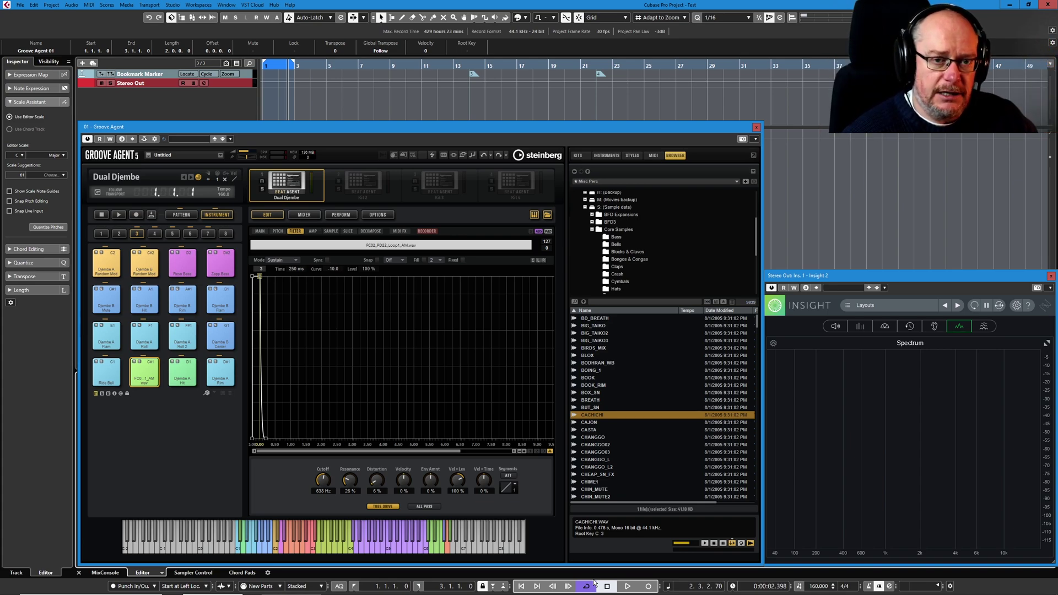
pyautogui.click(627, 585)
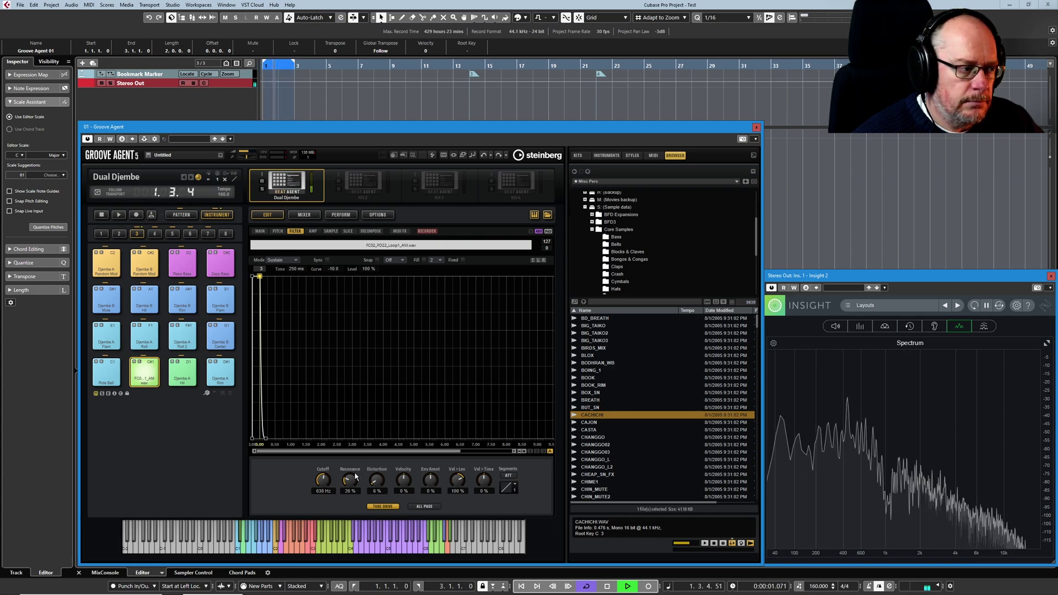
pyautogui.moveTo(354, 475); pyautogui.dragTo(353, 435)
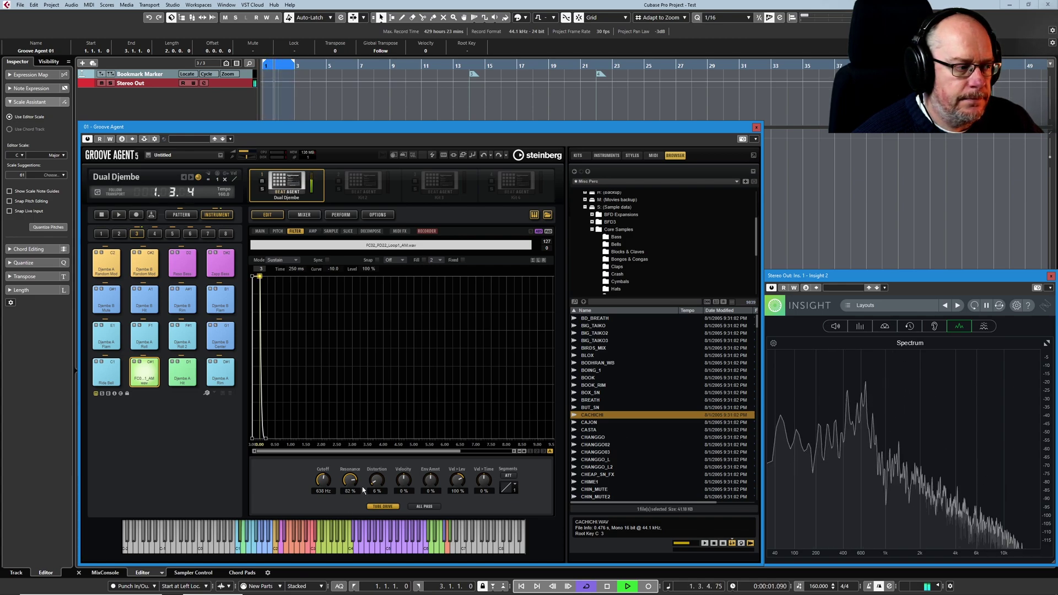
pyautogui.moveTo(376, 483); pyautogui.dragTo(344, 539)
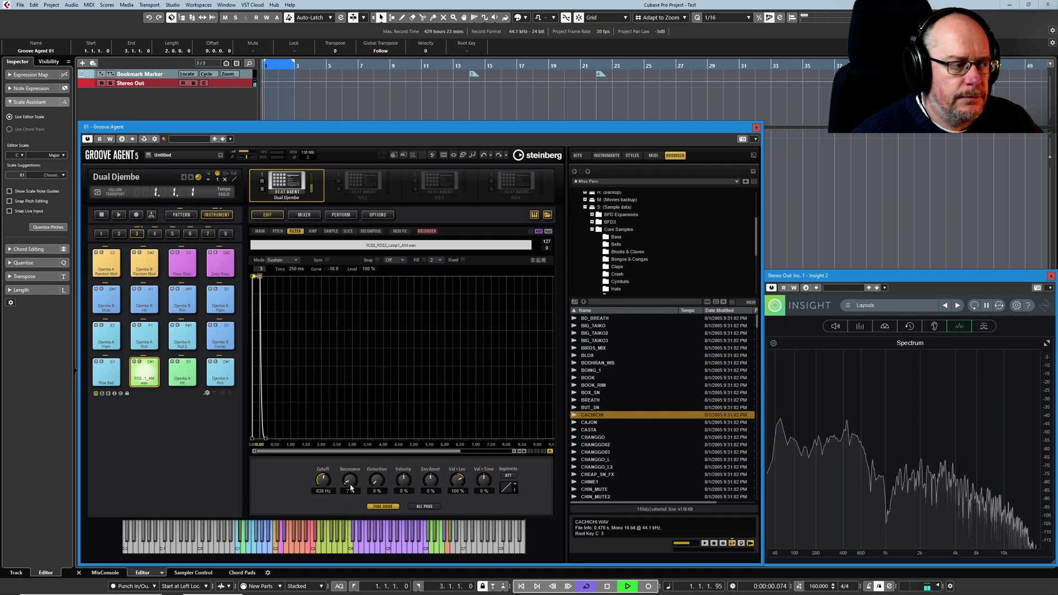
pyautogui.moveTo(348, 494); pyautogui.dragTo(349, 448)
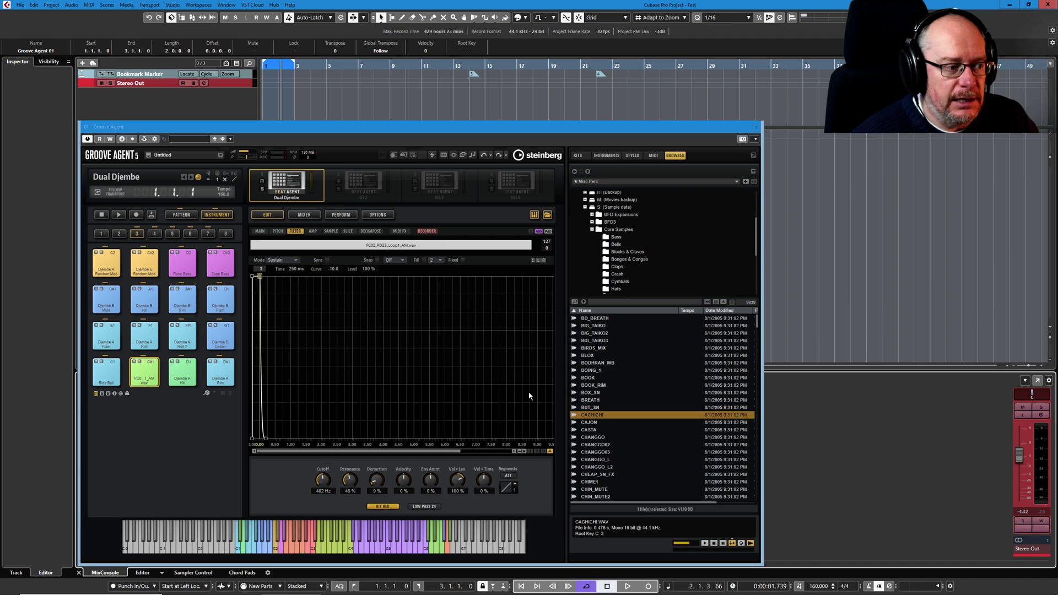
# - Audition the Low Pass 24 filter with Bit Red distortion, raising the distortion to about 52% while the loop plays
pyautogui.click(628, 587)
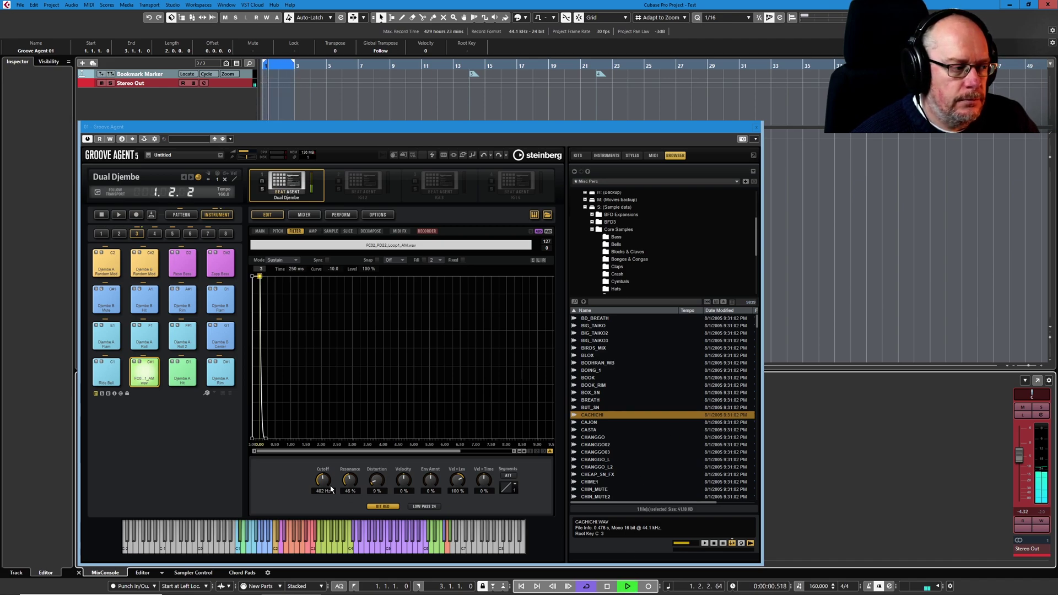
pyautogui.scroll(4, 379, 482)
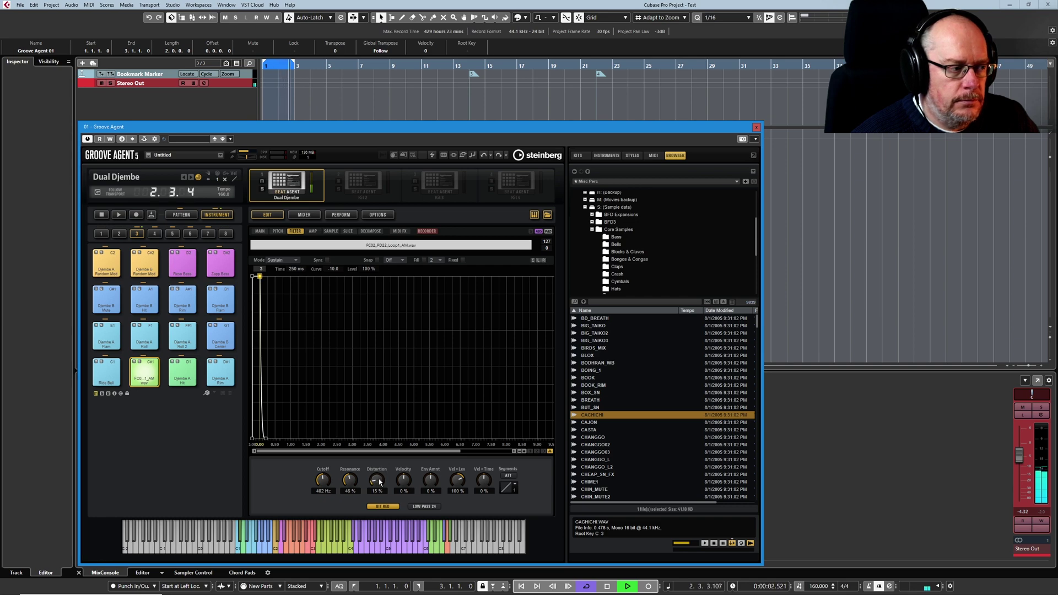
pyautogui.scroll(3, 379, 482)
pyautogui.scroll(5, 378, 479)
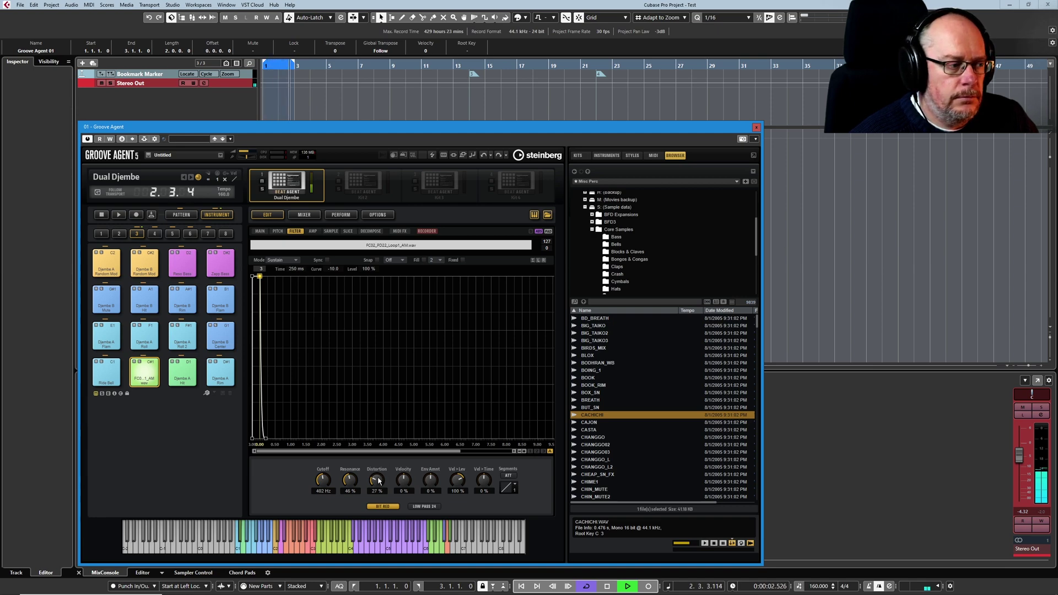
pyautogui.scroll(12, 379, 481)
pyautogui.scroll(2, 377, 466)
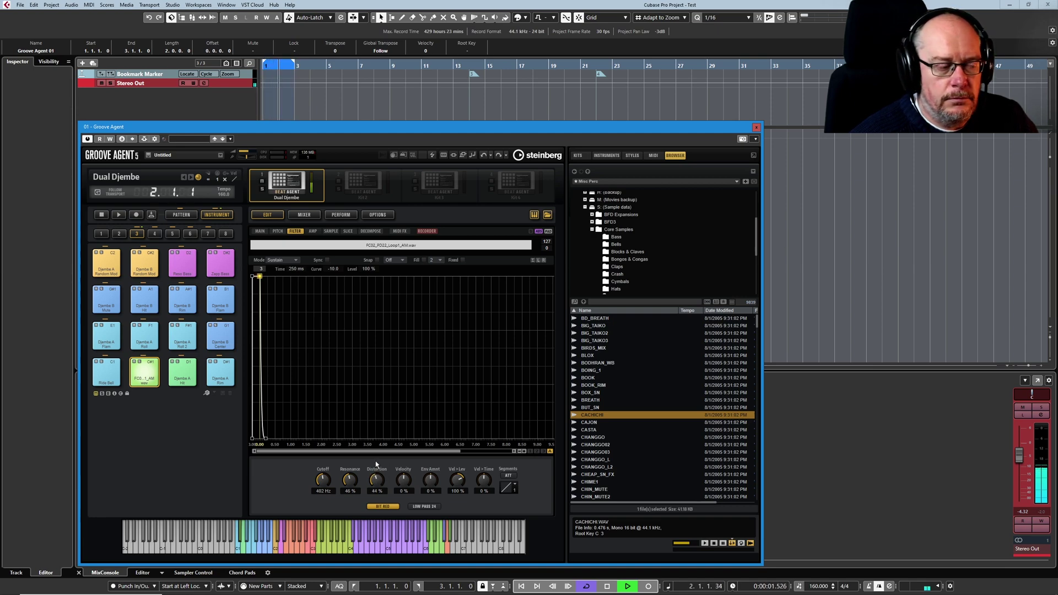
pyautogui.scroll(1, 375, 456)
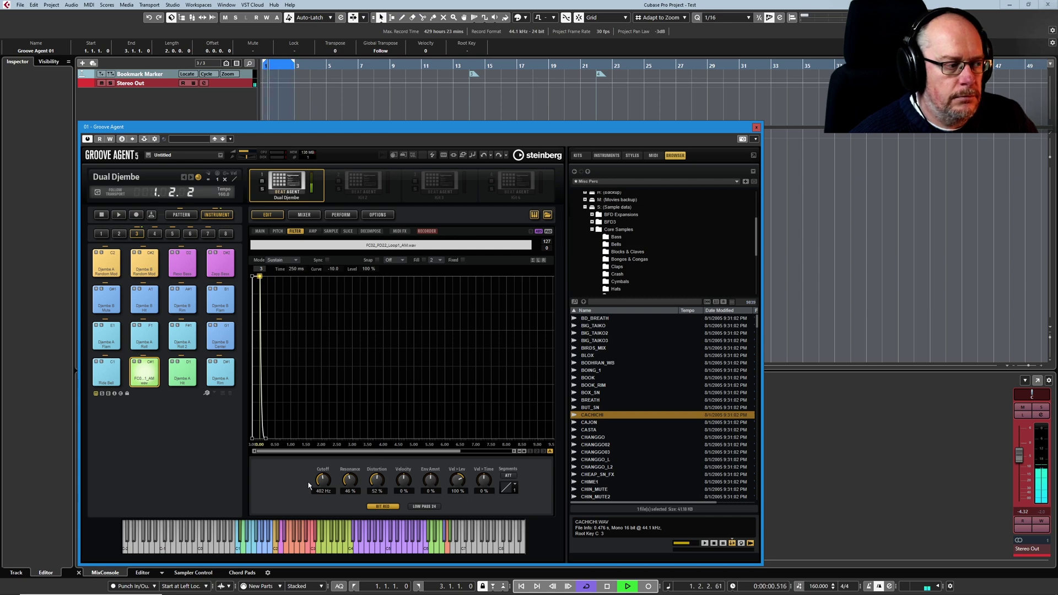
# - Sweep the Bit Red filter's cutoff up to about 5298 Hz and back to 569 Hz, lower resonance to 22%, and stop playback
pyautogui.scroll(4, 324, 481)
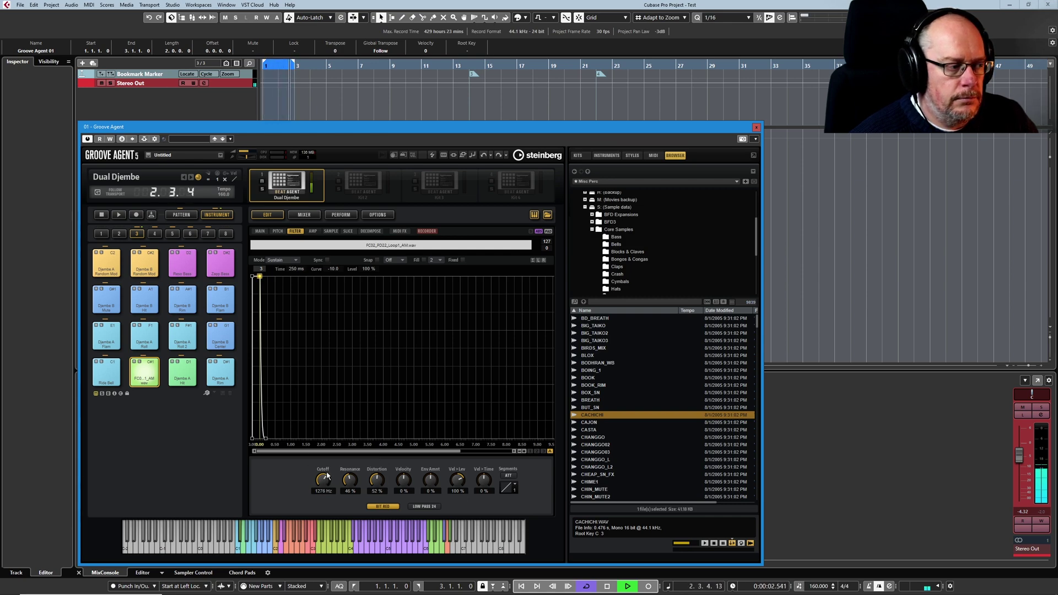
pyautogui.scroll(4, 326, 475)
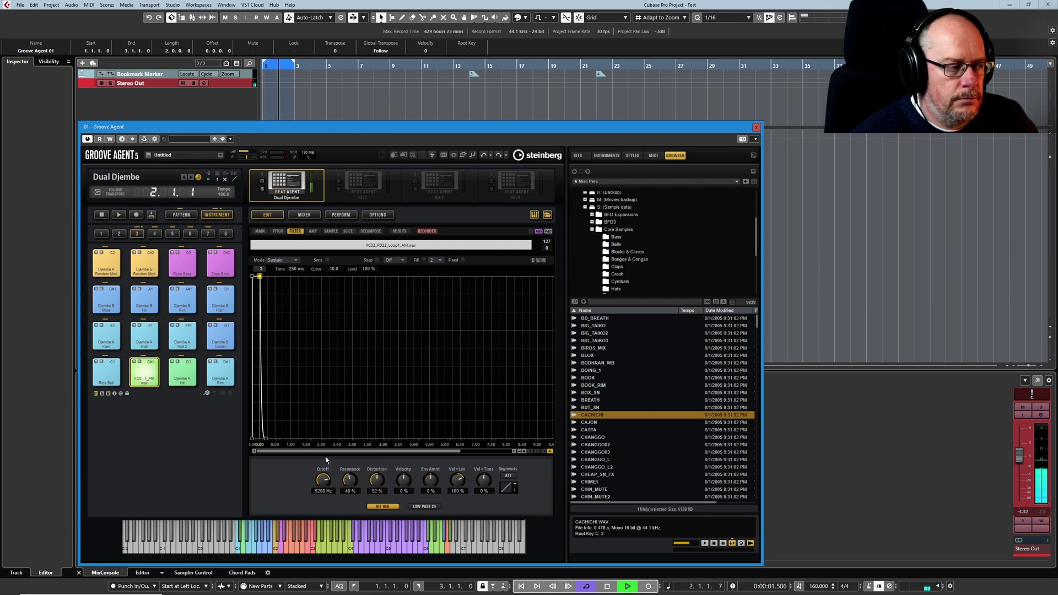
pyautogui.moveTo(326, 460); pyautogui.dragTo(329, 506)
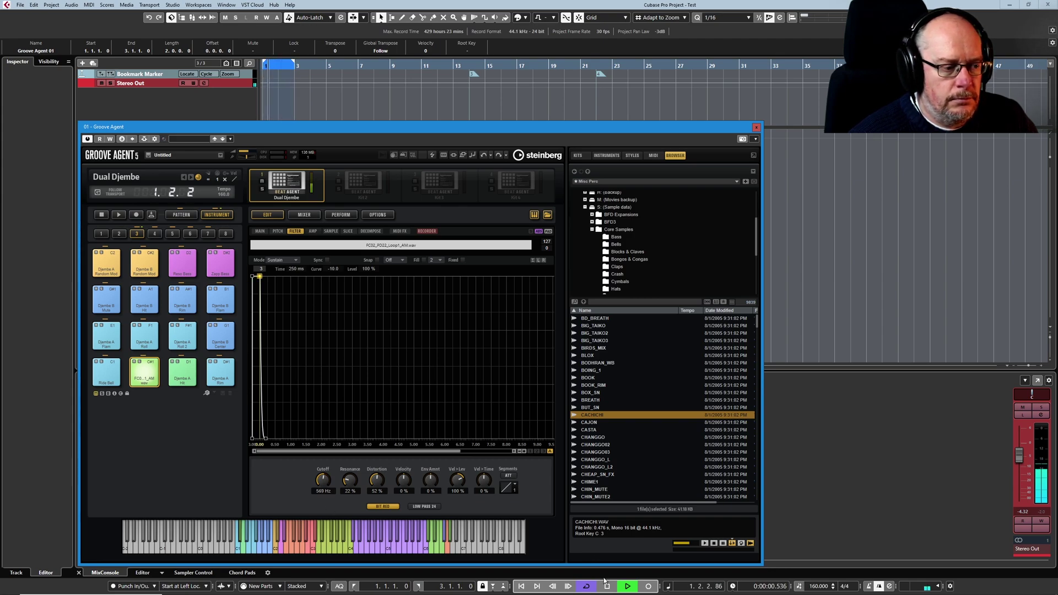
pyautogui.press('space')
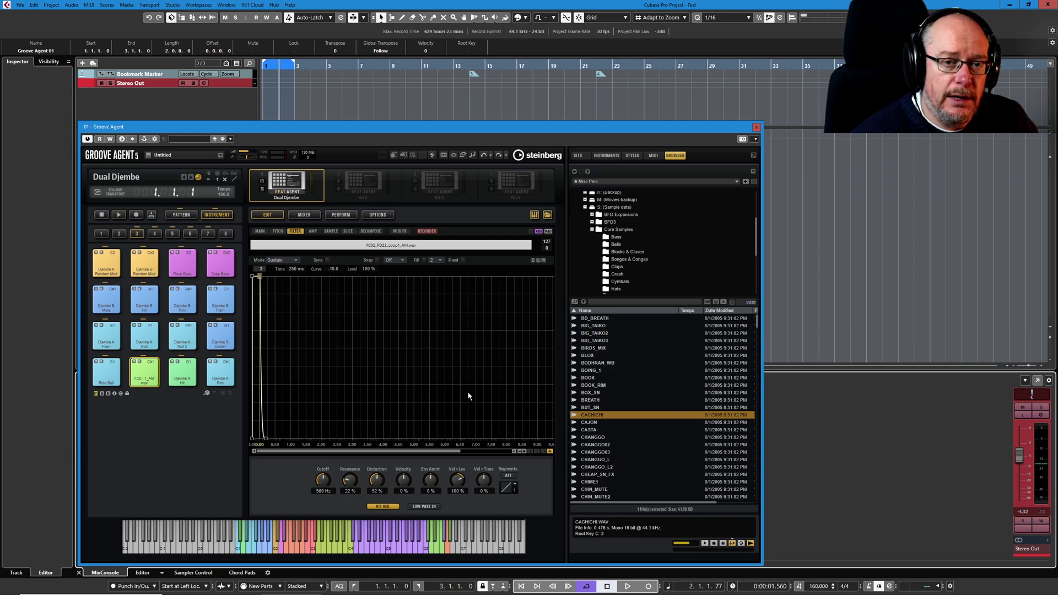
# - Return the filter to Tube Drive with 0% resonance and distortion, and stretch the envelope with an attack of about 1541 ms
pyautogui.hotkey('ctrl', 'z')
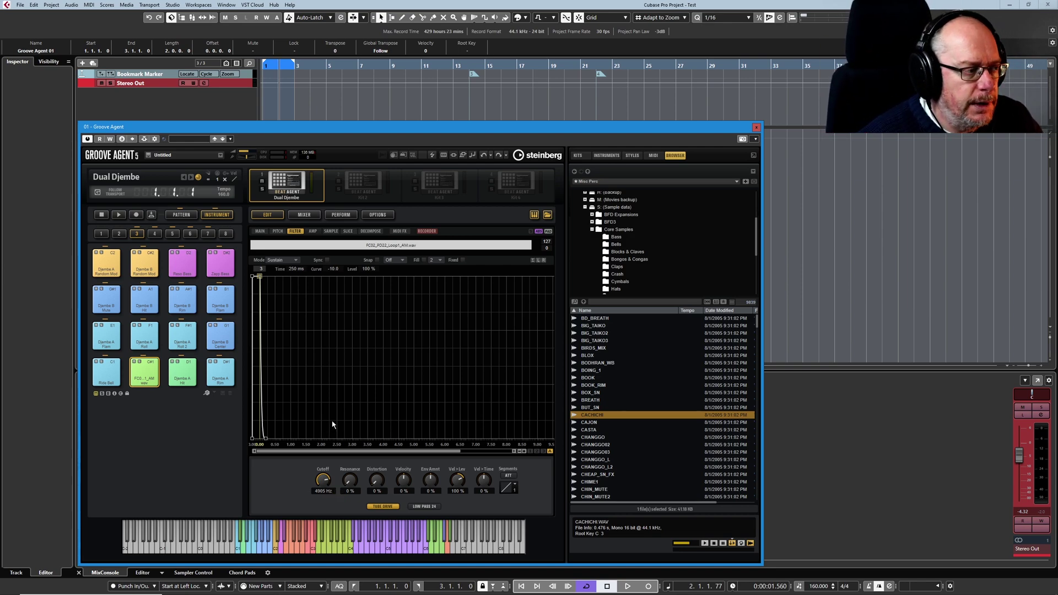
pyautogui.moveTo(260, 282); pyautogui.dragTo(343, 341)
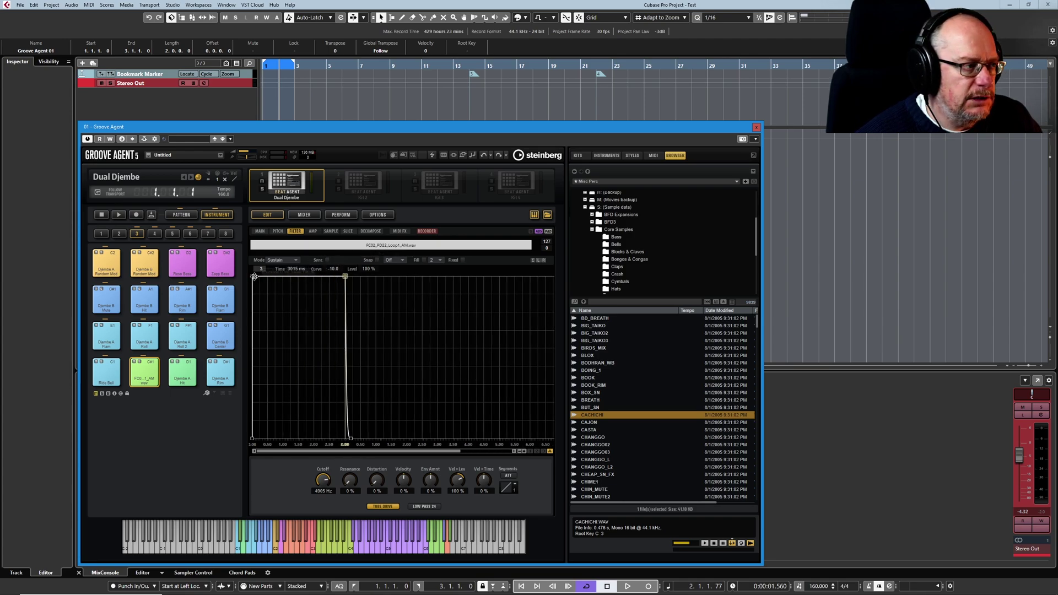
pyautogui.moveTo(253, 276); pyautogui.dragTo(300, 276)
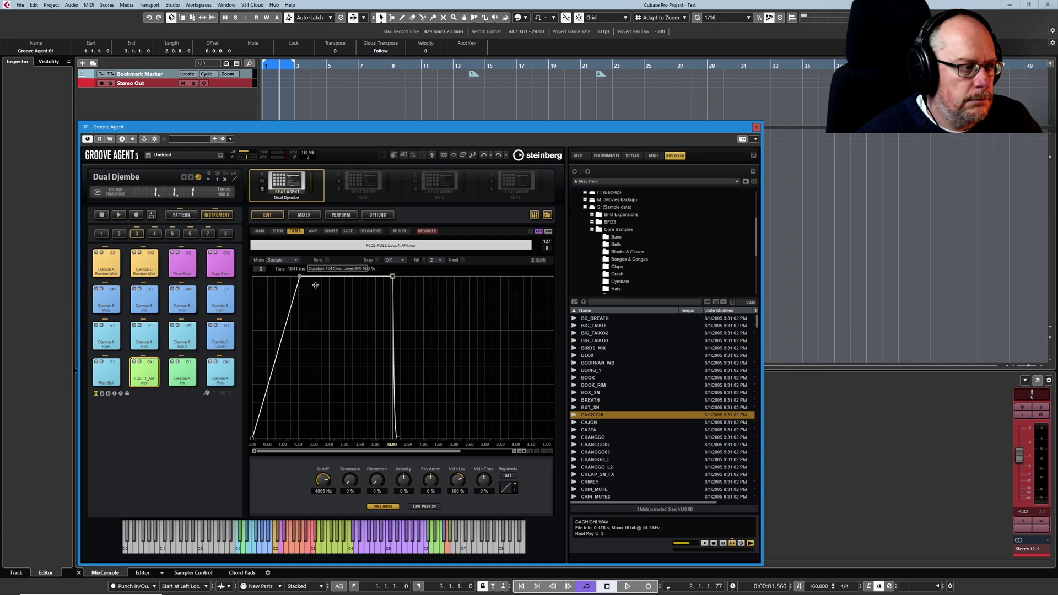
# - Add filter envelope nodes at about 38%, 94% and 28% level, extending the final full-level node further out in time
pyautogui.doubleClick(333, 377)
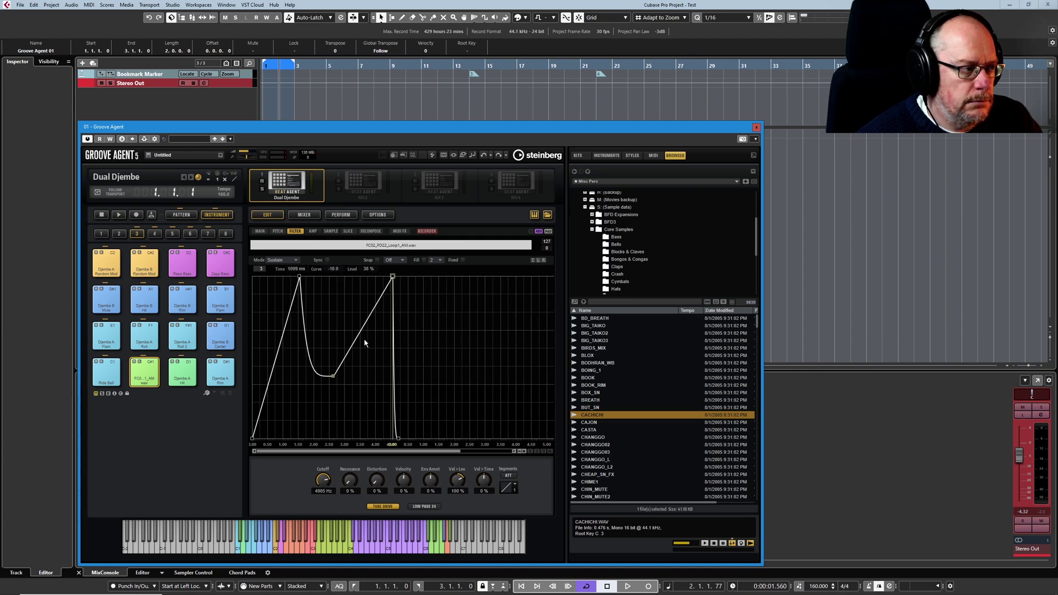
pyautogui.doubleClick(358, 286)
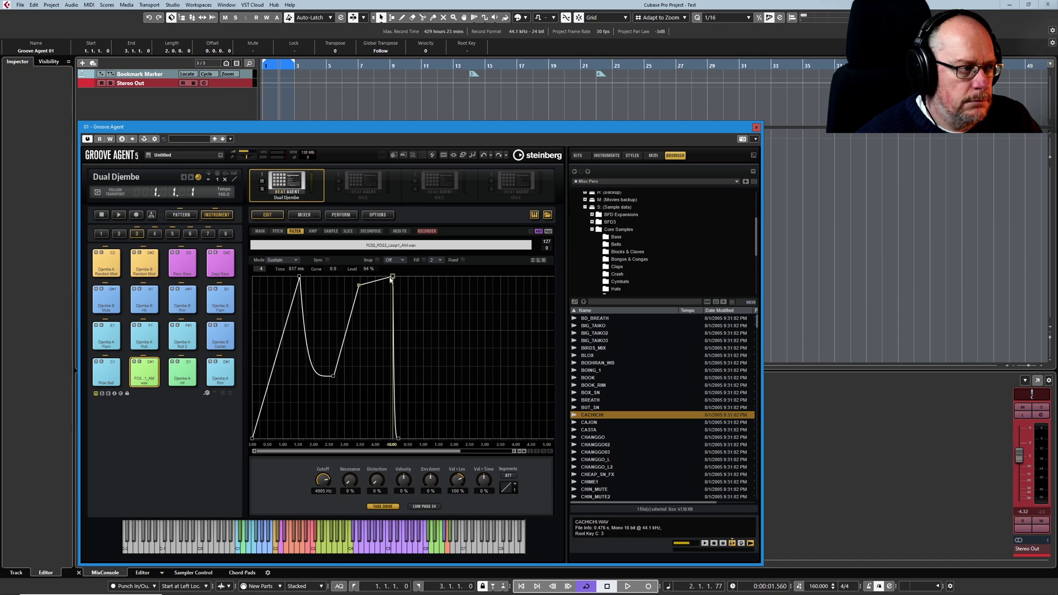
pyautogui.moveTo(390, 278); pyautogui.dragTo(435, 275)
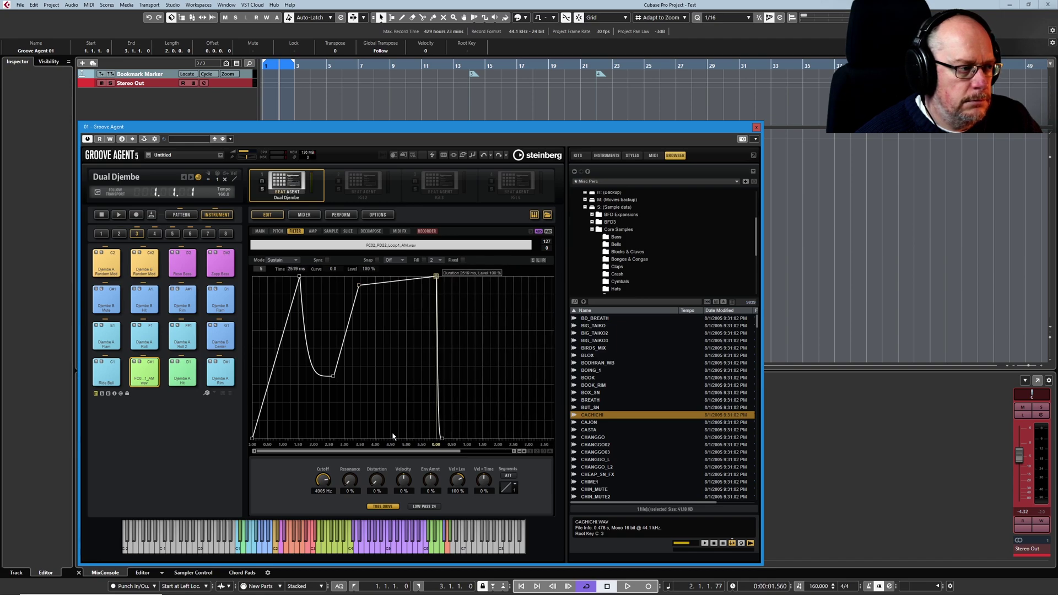
pyautogui.doubleClick(397, 394)
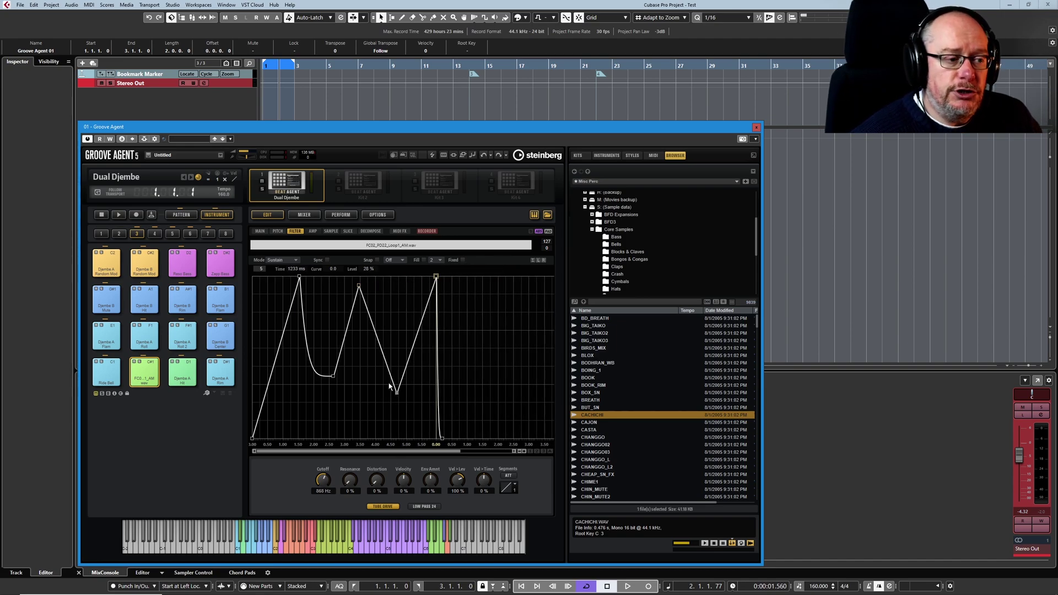
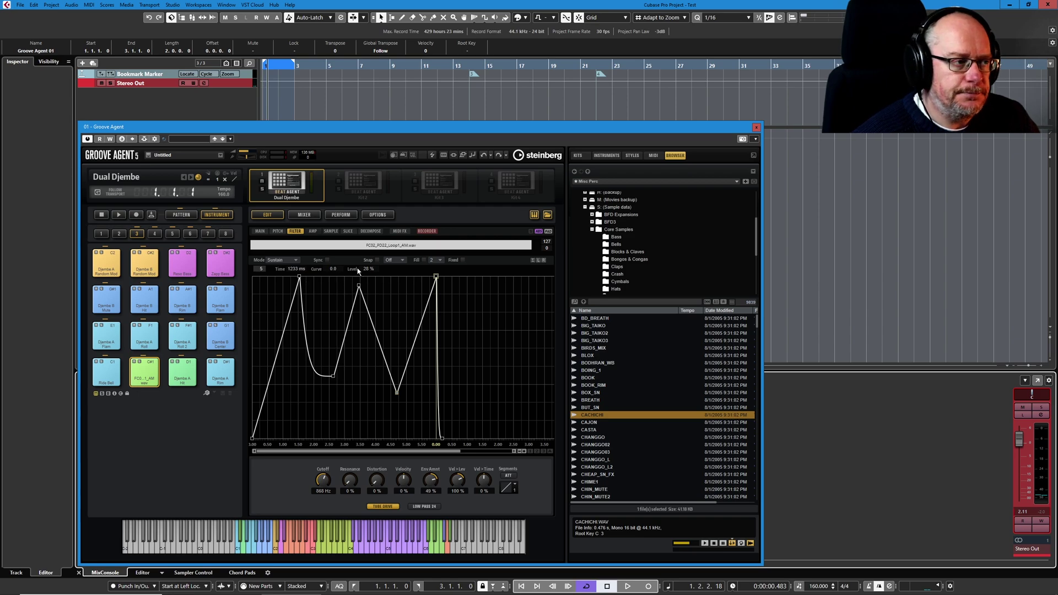
# - Enable 1/4 tempo sync for the filter envelope and move the first peak, dip and second peak to 1/4, 2/4 and 3/4
pyautogui.click(327, 260)
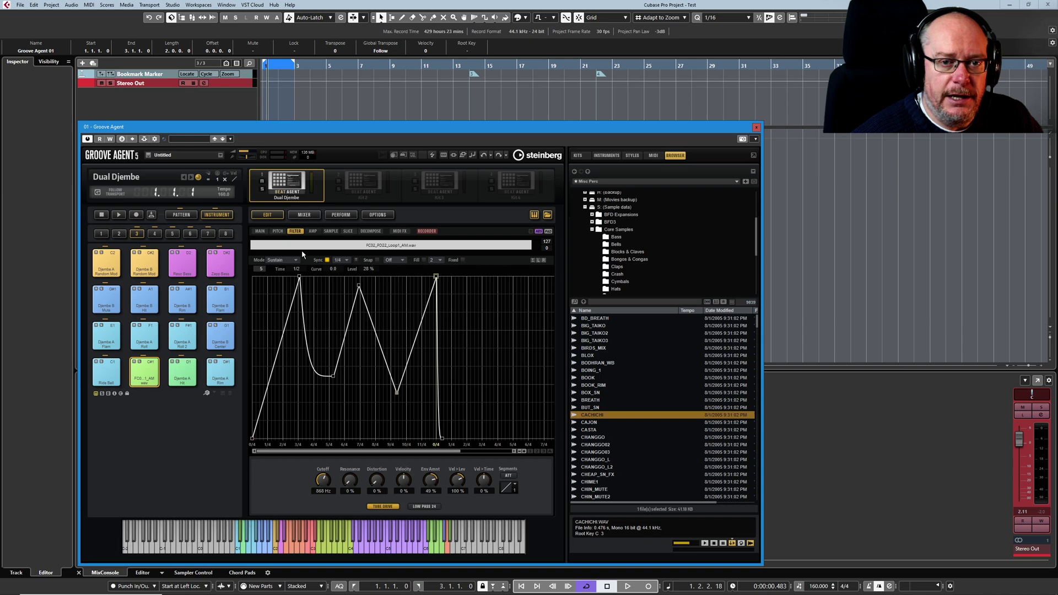
pyautogui.moveTo(299, 276); pyautogui.dragTo(268, 276)
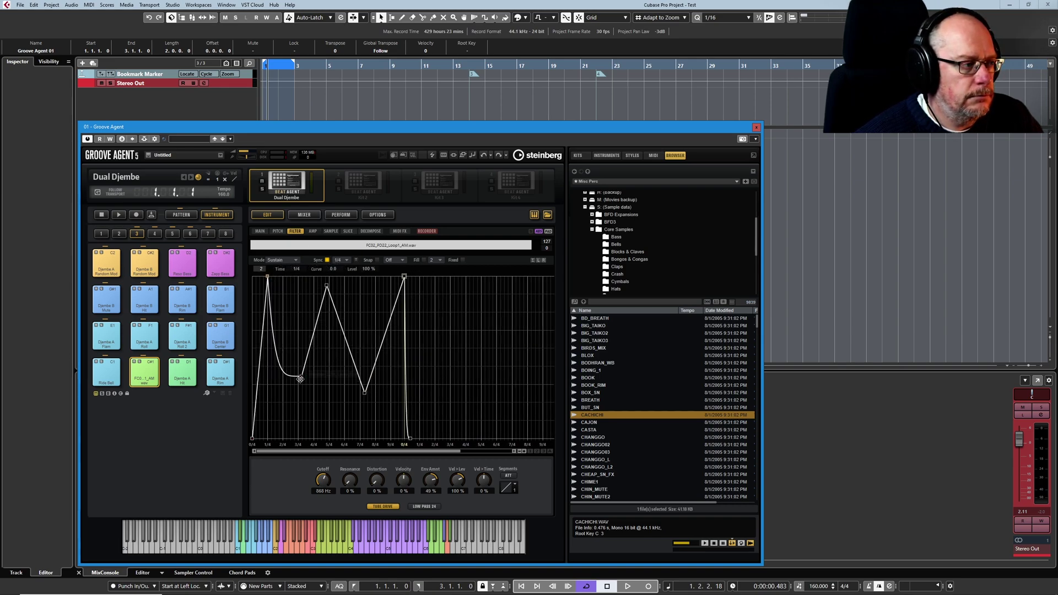
pyautogui.moveTo(302, 378); pyautogui.dragTo(282, 378)
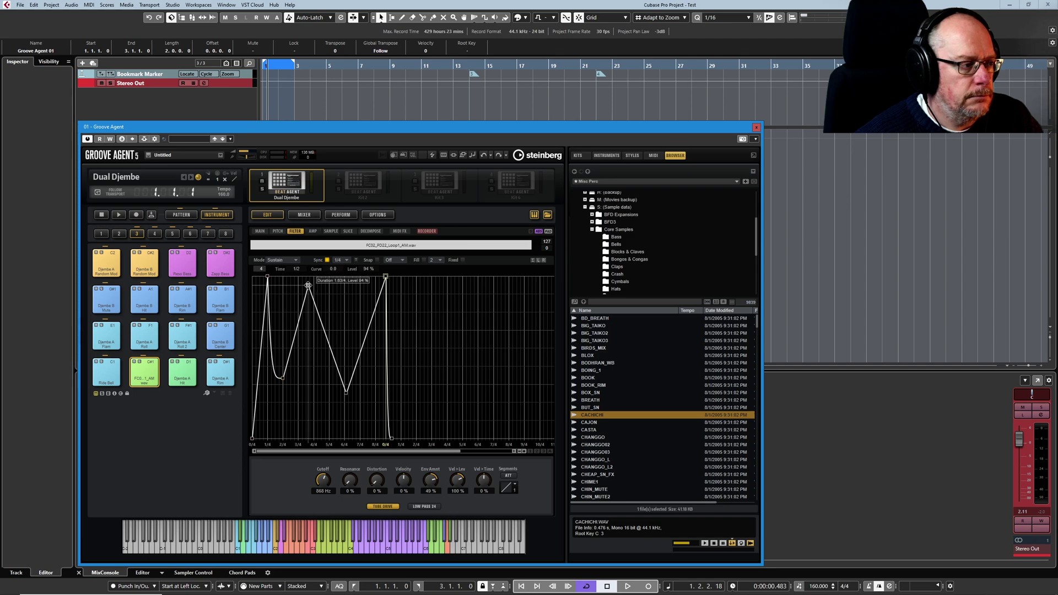
pyautogui.moveTo(307, 285); pyautogui.dragTo(298, 283)
# - Audition the tempo-synced envelope with cutoff at about 410 Hz and envelope amount at 87%
pyautogui.press('space')
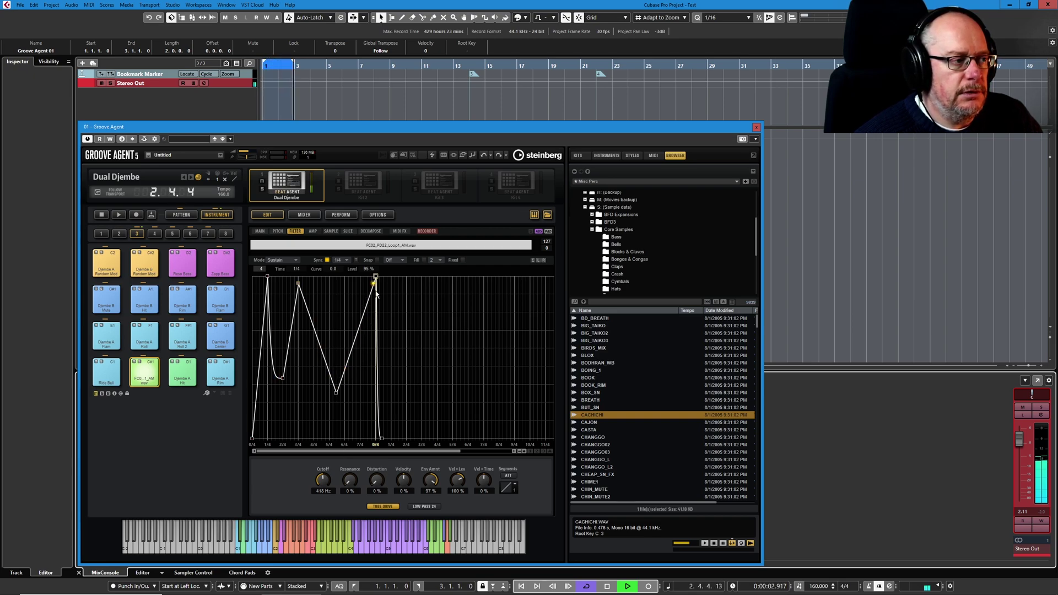
pyautogui.moveTo(374, 278)
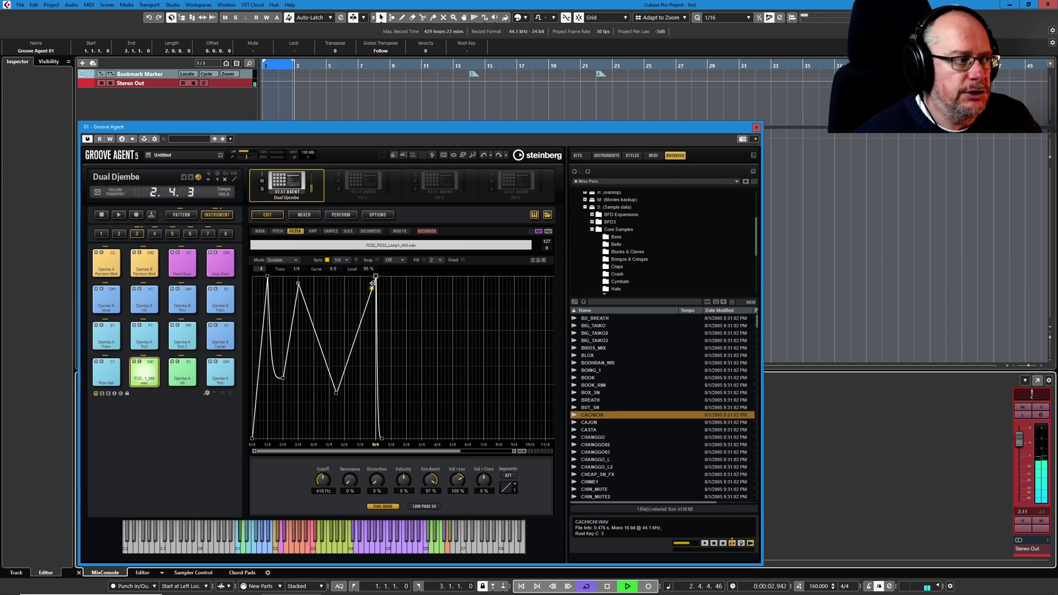
pyautogui.press('space')
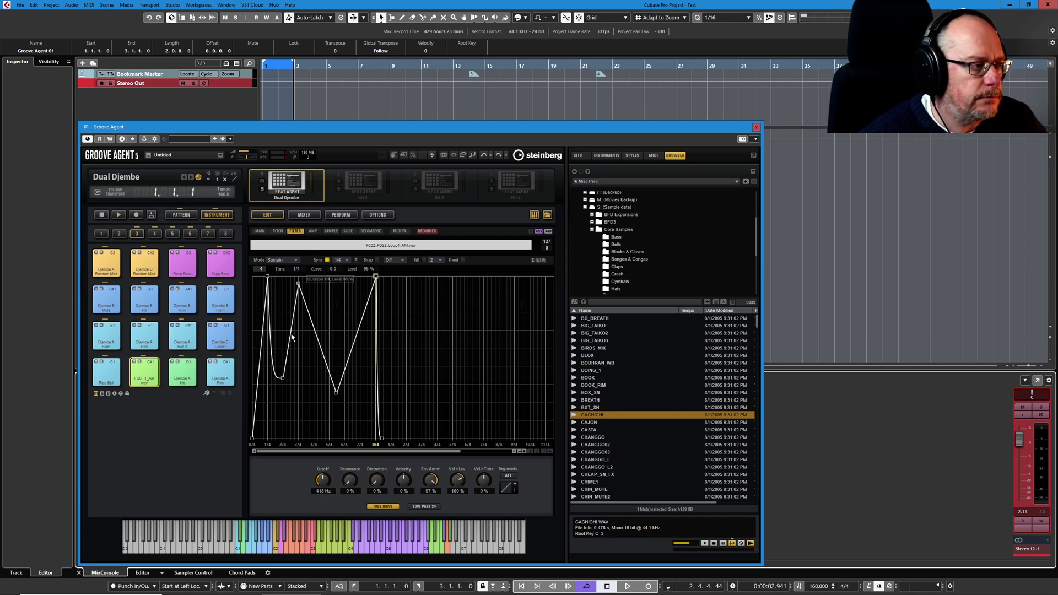
# - Move the envelope's second dip to the 4/4 mark and its final full-level node to the 8/4 mark
pyautogui.scroll(2, 292, 337)
pyautogui.moveTo(420, 394); pyautogui.dragTo(379, 395)
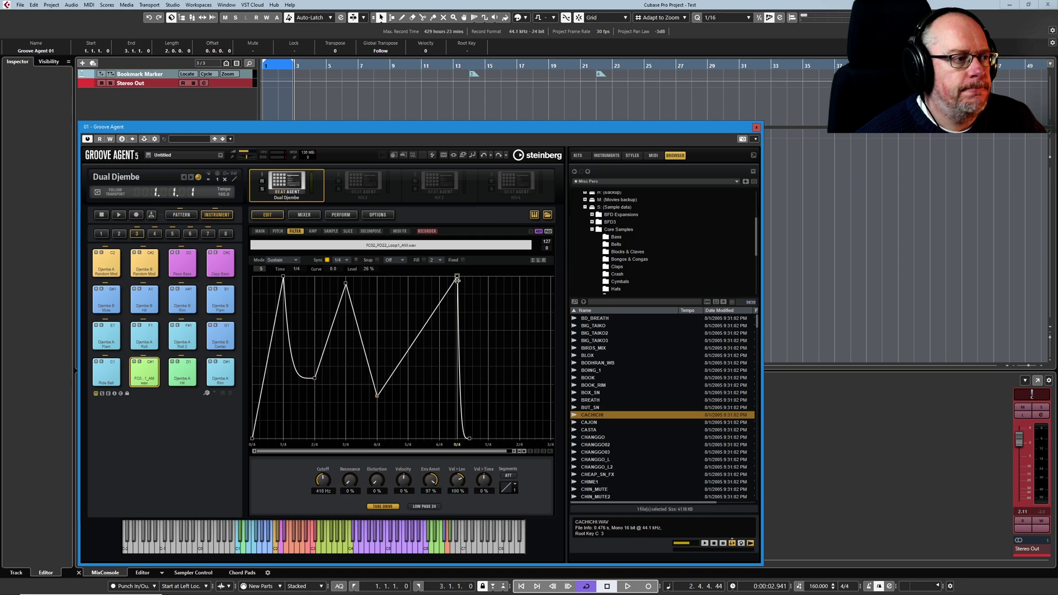
pyautogui.moveTo(457, 279); pyautogui.dragTo(499, 276)
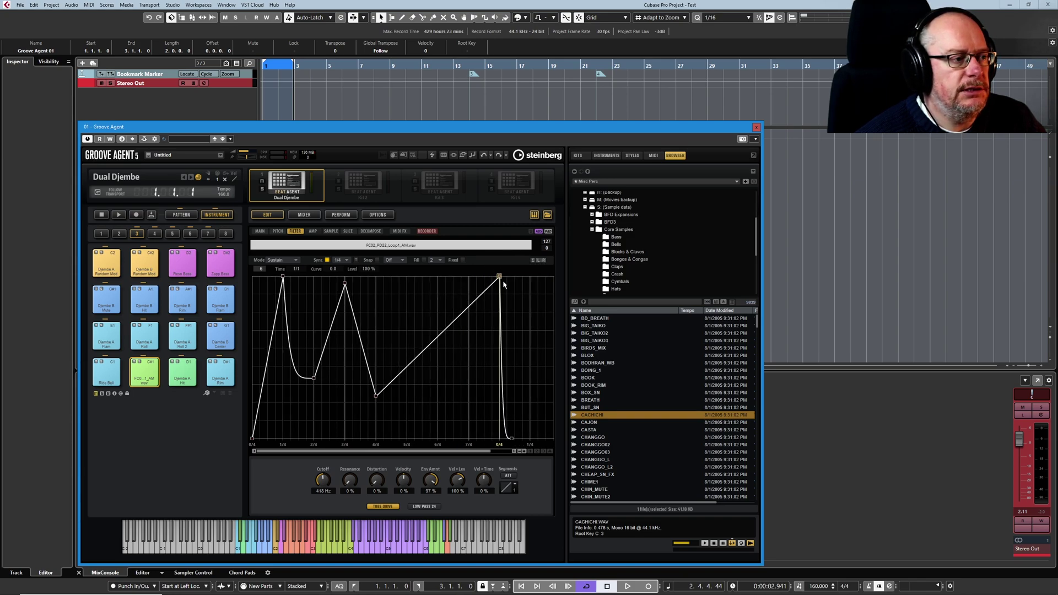
pyautogui.moveTo(501, 275)
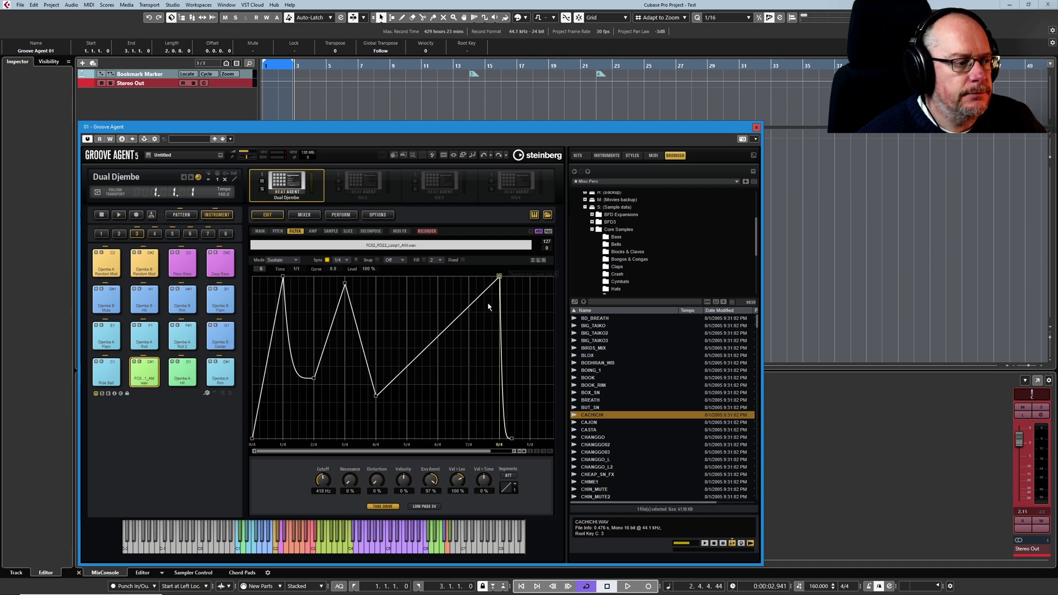
# - Audition the reshaped envelope, setting cutoff to about 132 Hz, resonance to 47% and distortion to 53%
pyautogui.press('space')
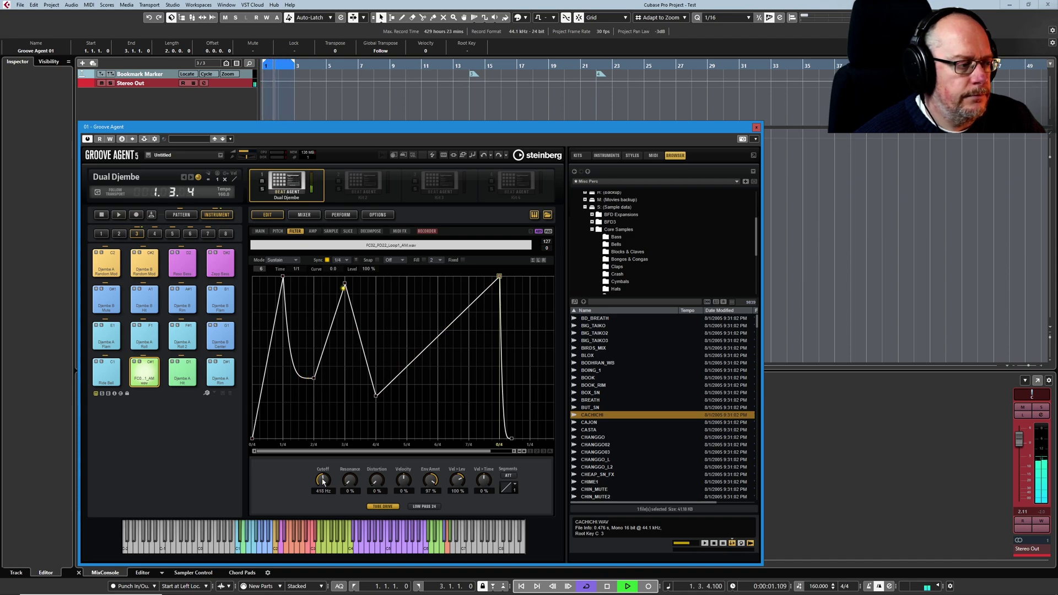
pyautogui.moveTo(323, 481); pyautogui.dragTo(330, 507)
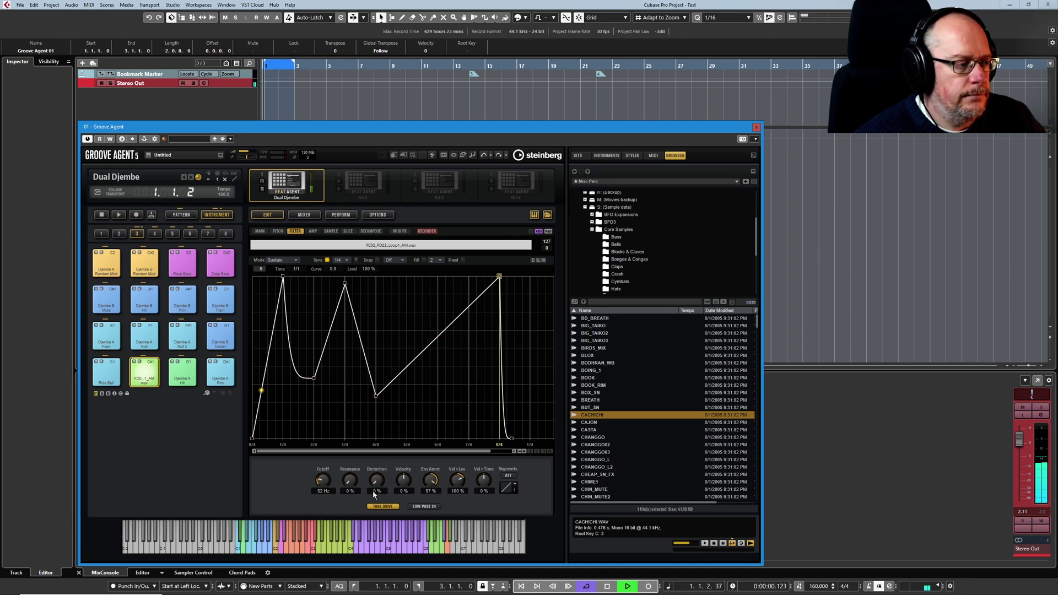
pyautogui.moveTo(376, 480); pyautogui.dragTo(323, 479)
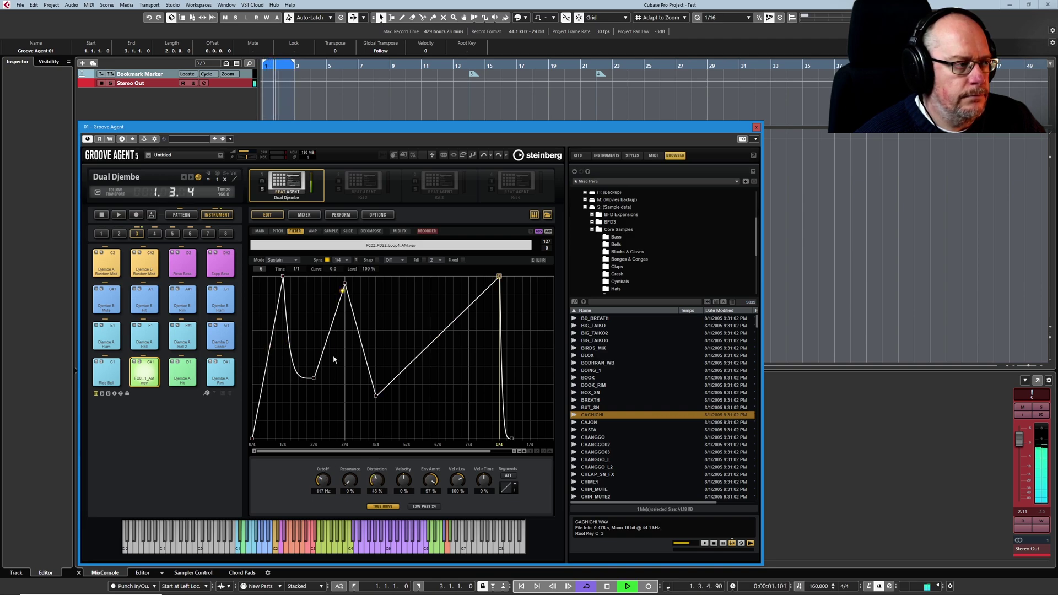
pyautogui.press('space')
# - Switch the filter shape to AP+LP6 and audition it with cutoff about 397 Hz, resonance 51% and distortion about 77%
pyautogui.click(424, 506)
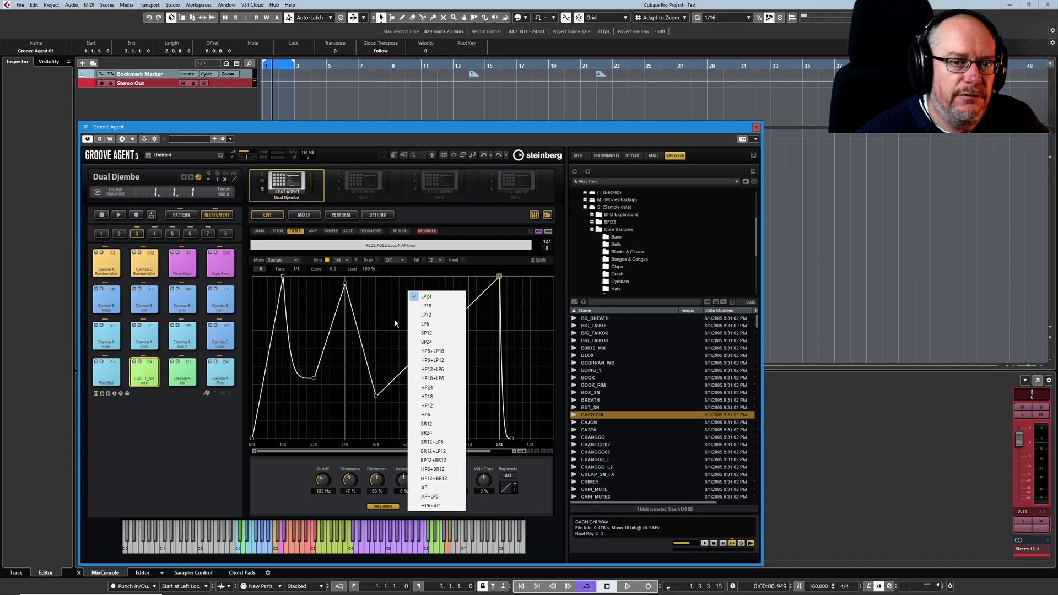
pyautogui.click(438, 497)
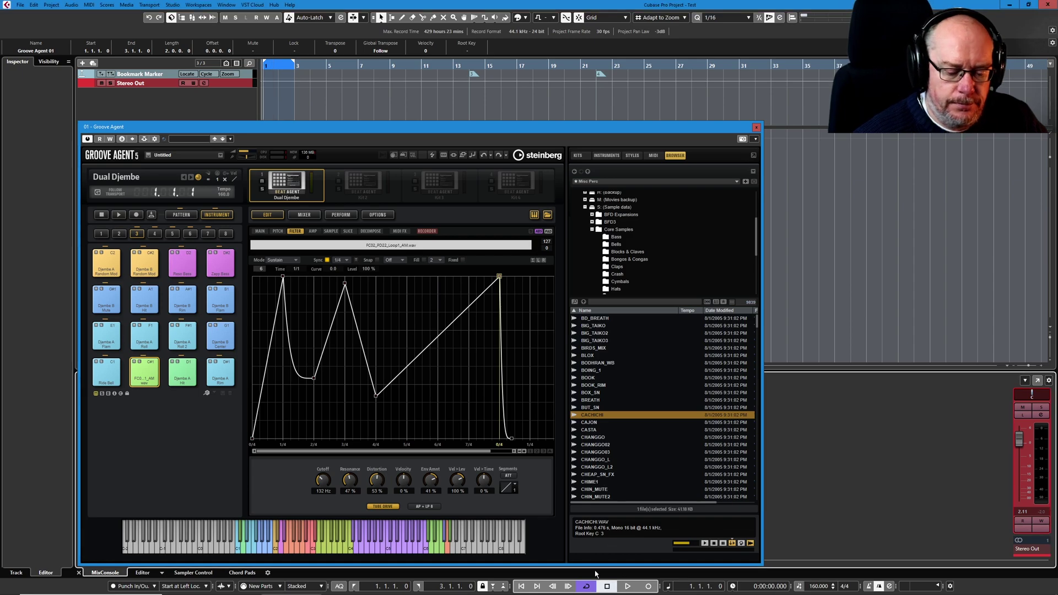
pyautogui.press('space')
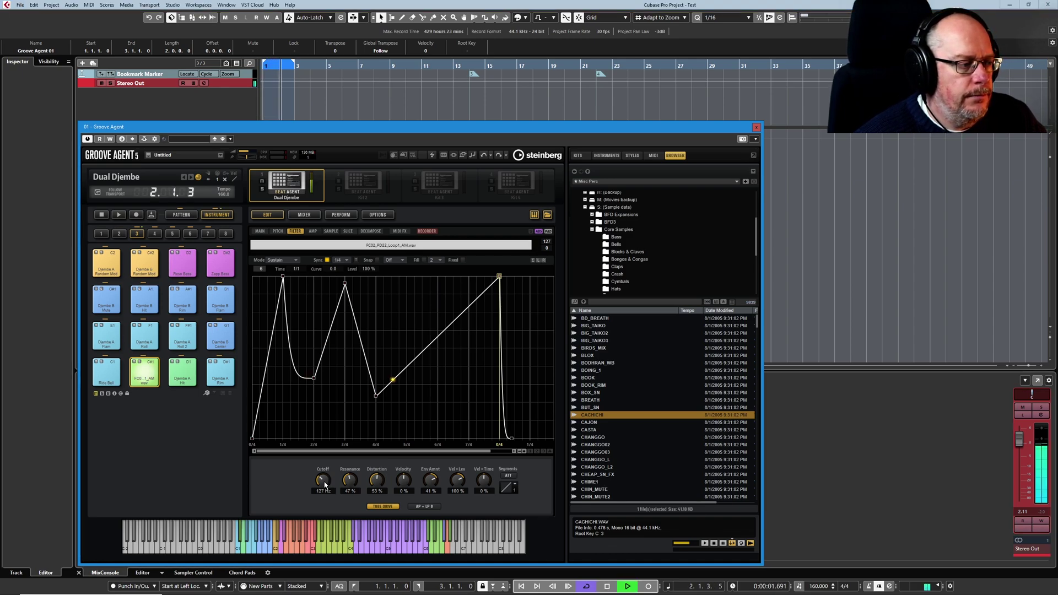
pyautogui.moveTo(325, 485); pyautogui.dragTo(374, 464)
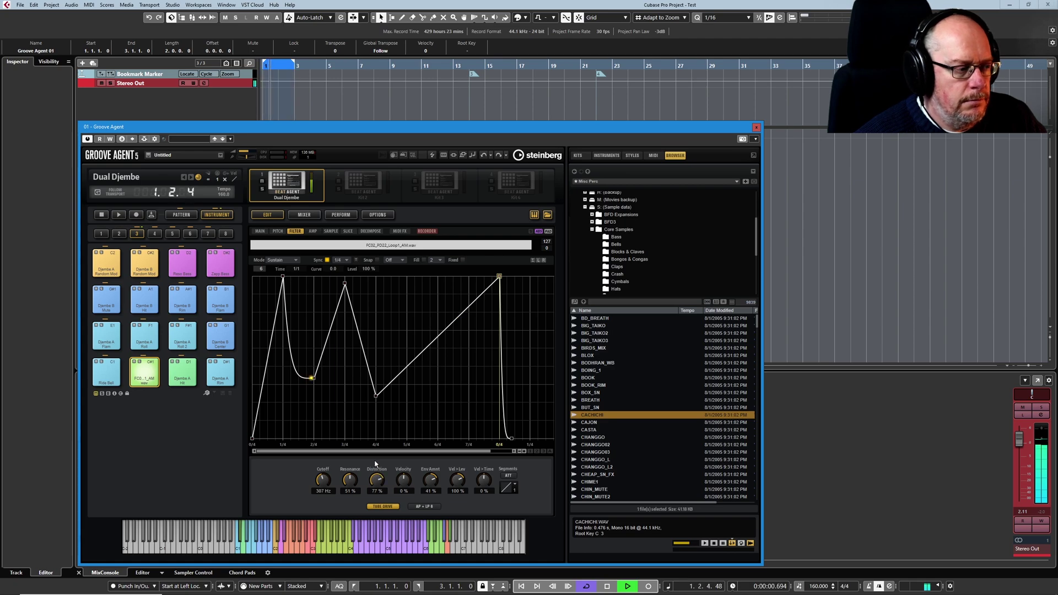
# - Lower the filter envelope's first peak to about 71% and raise the cutoff to about 569 Hz while the loop plays
pyautogui.moveTo(437, 485); pyautogui.dragTo(432, 473)
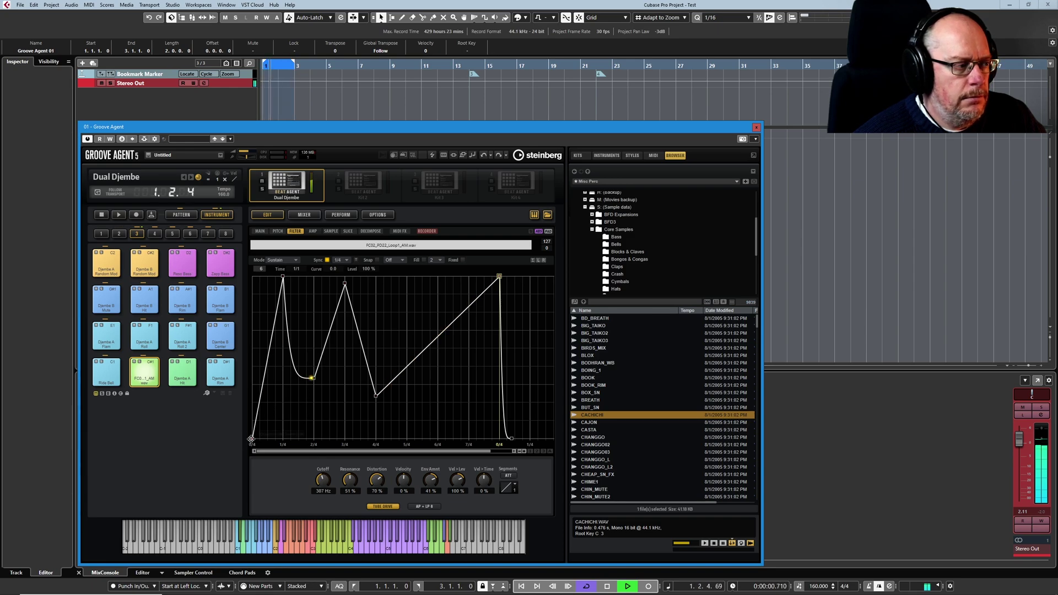
pyautogui.moveTo(283, 276); pyautogui.dragTo(280, 326)
pyautogui.moveTo(330, 485); pyautogui.dragTo(329, 477)
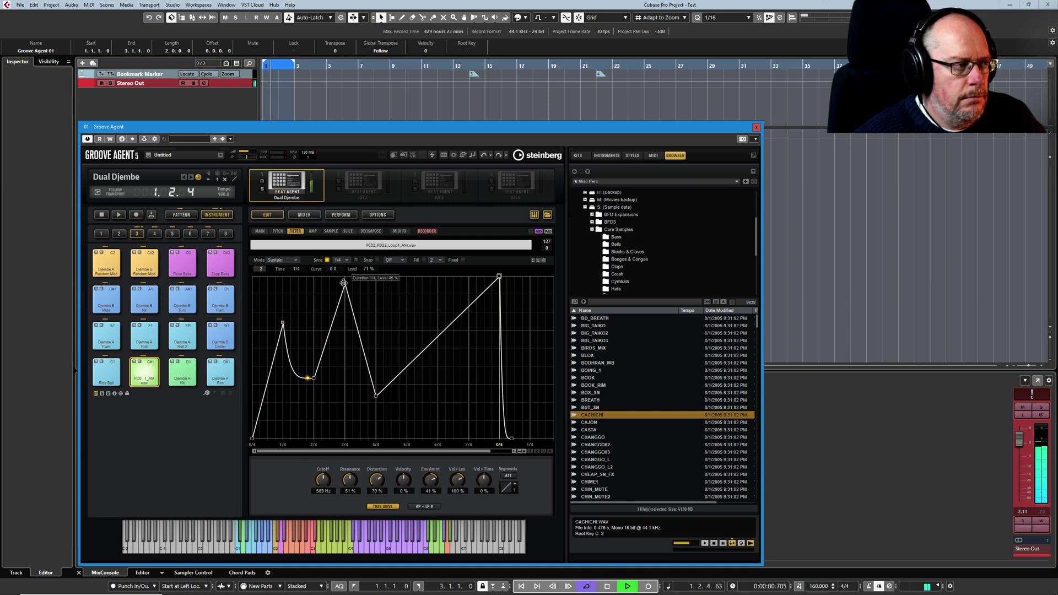
# - Lower the filter envelope's second peak at the 3/4 mark to about 75% and stop playback
pyautogui.moveTo(345, 283); pyautogui.dragTo(345, 318)
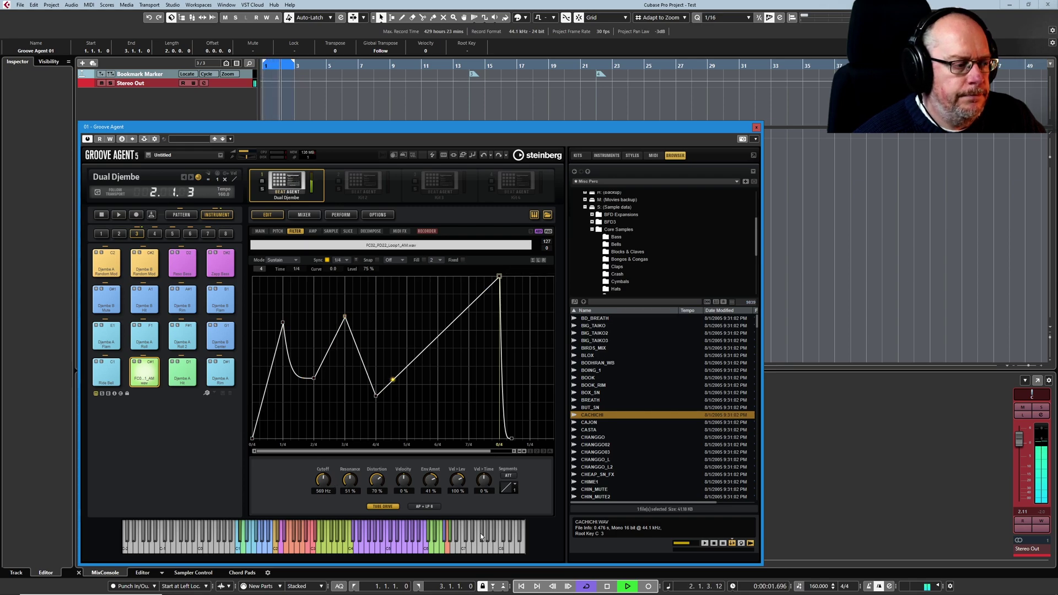
pyautogui.click(606, 585)
# - Switch the distortion type to Hard Clip and lower the Stereo Out level to about -13.8 dB
pyautogui.click(395, 505)
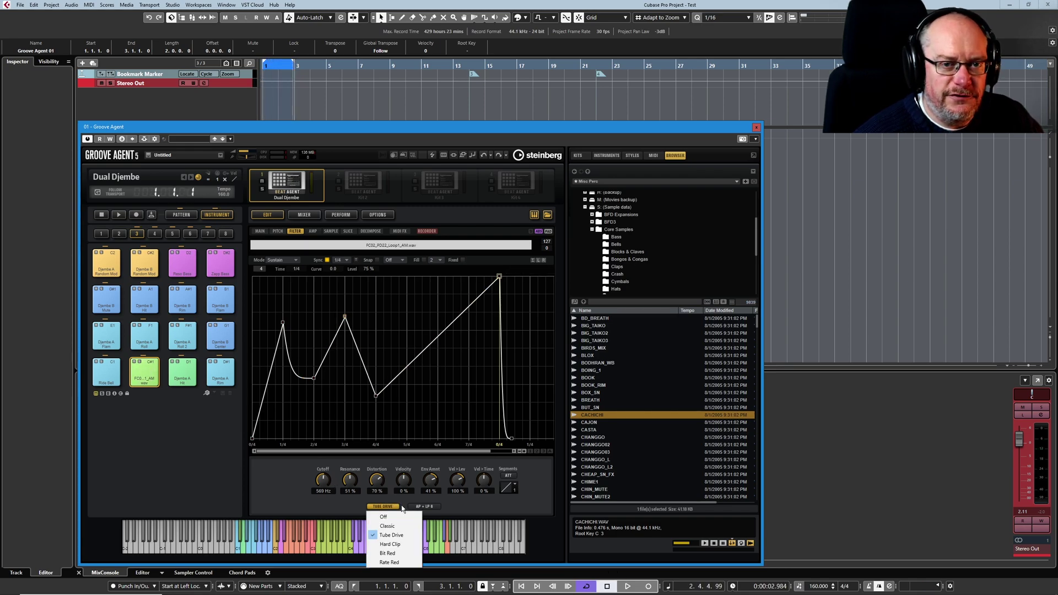
pyautogui.click(392, 544)
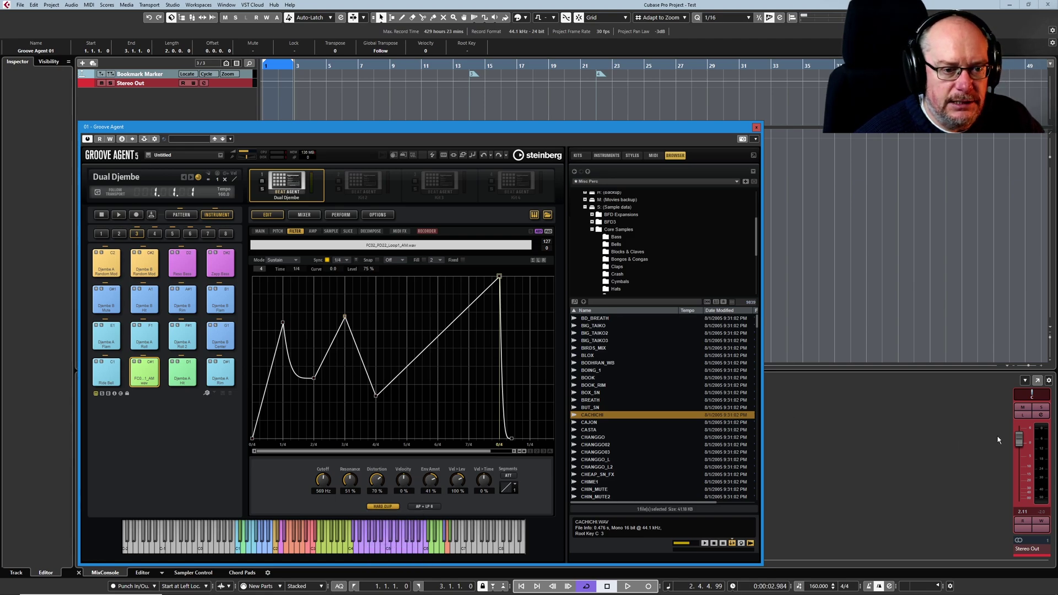
pyautogui.moveTo(1019, 438); pyautogui.dragTo(1023, 480)
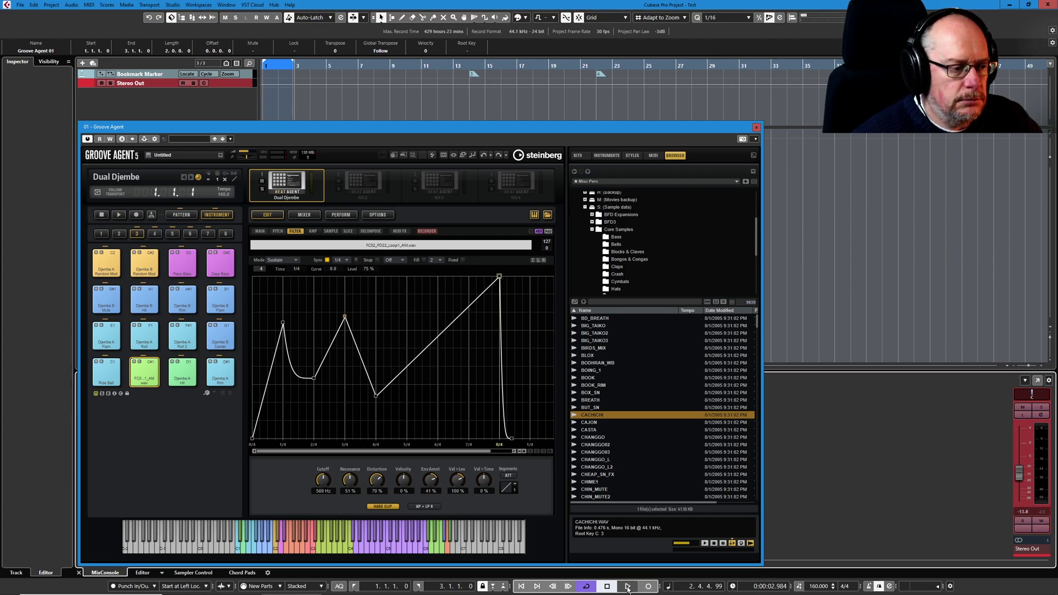
# - Audition the Hard Clip distortion with cutoff about 137 Hz, resonance 41%, distortion about 83% and envelope amount about 70%
pyautogui.press('space')
pyautogui.moveTo(326, 480); pyautogui.dragTo(431, 457)
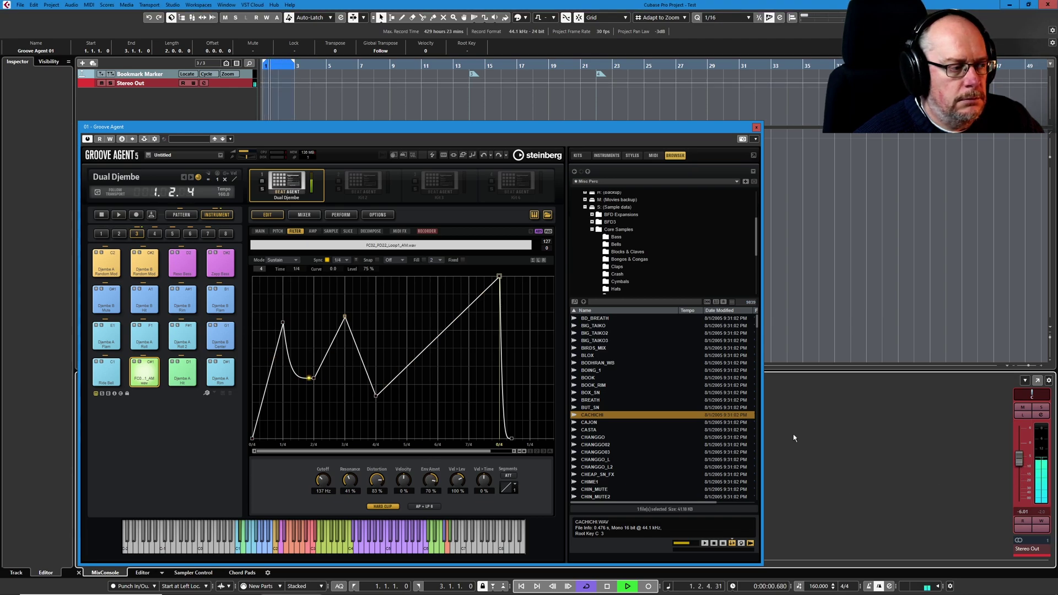
# - Lower the envelope's first peak to about 66% and second peak to about half level, raise the 4/4 dip to 34%, and set distortion to 75%
pyautogui.moveTo(282, 322); pyautogui.dragTo(283, 332)
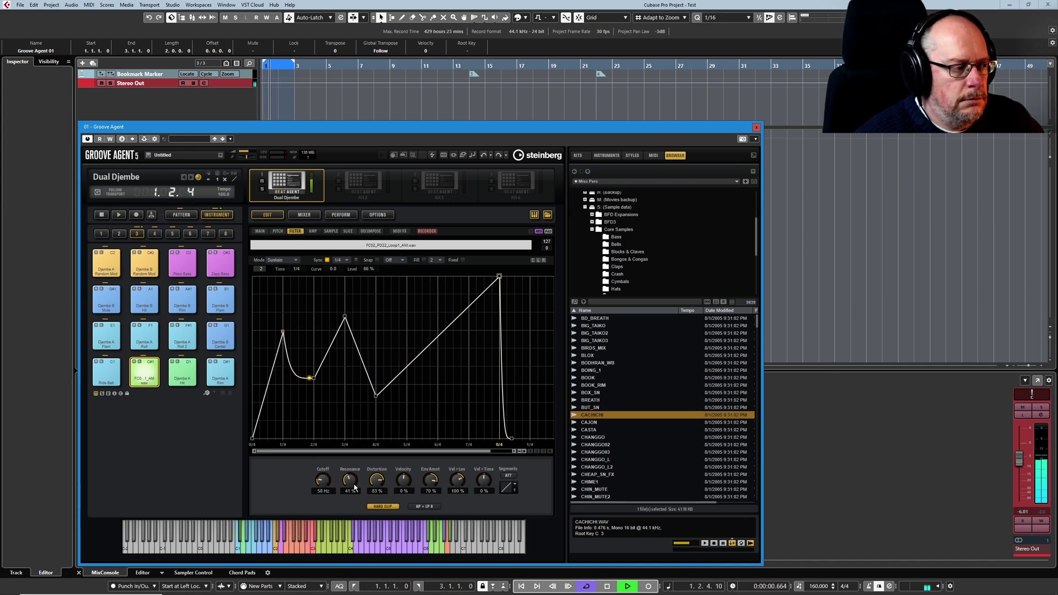
pyautogui.moveTo(353, 479); pyautogui.dragTo(377, 482)
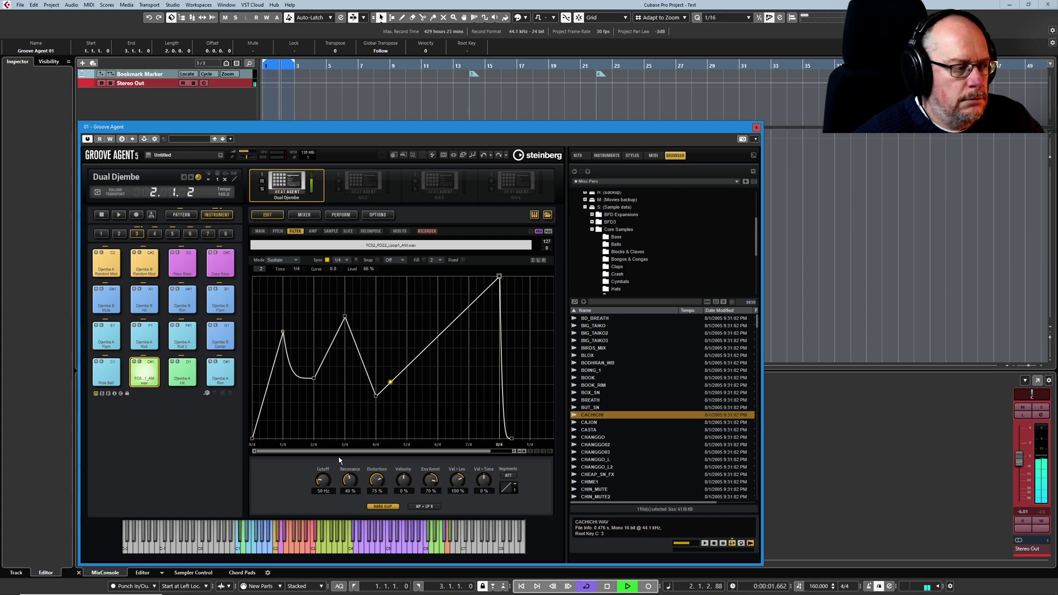
pyautogui.moveTo(343, 322); pyautogui.dragTo(346, 354)
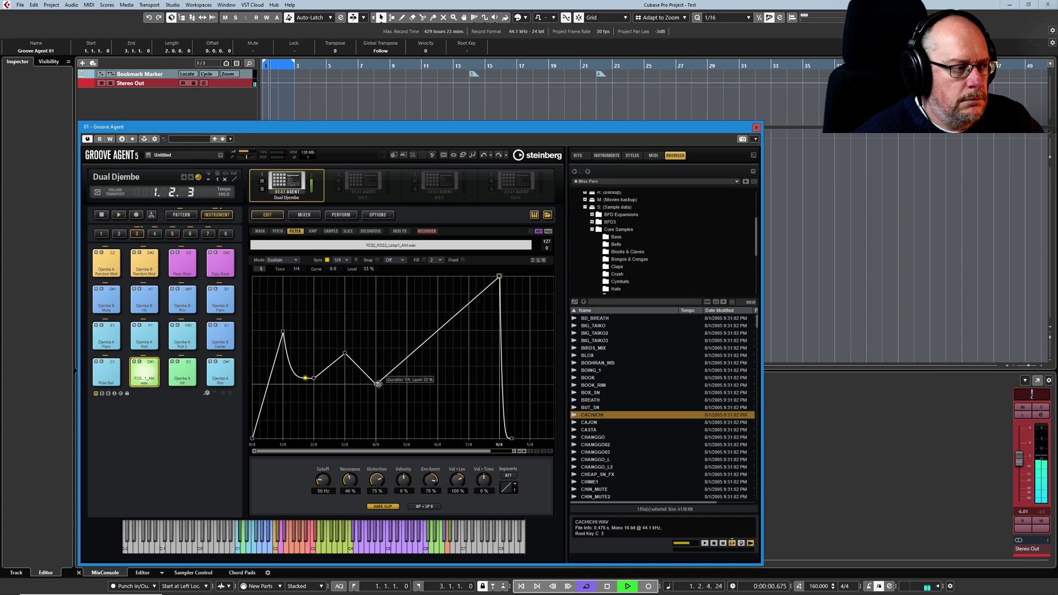
# - Reduce the envelope amount to about 56%, set the cutoff to about 97 Hz, and stop the loop
pyautogui.moveTo(429, 479)
pyautogui.mouseDown()
pyautogui.moveTo(428, 497)
pyautogui.moveTo(436, 488)
pyautogui.mouseUp()
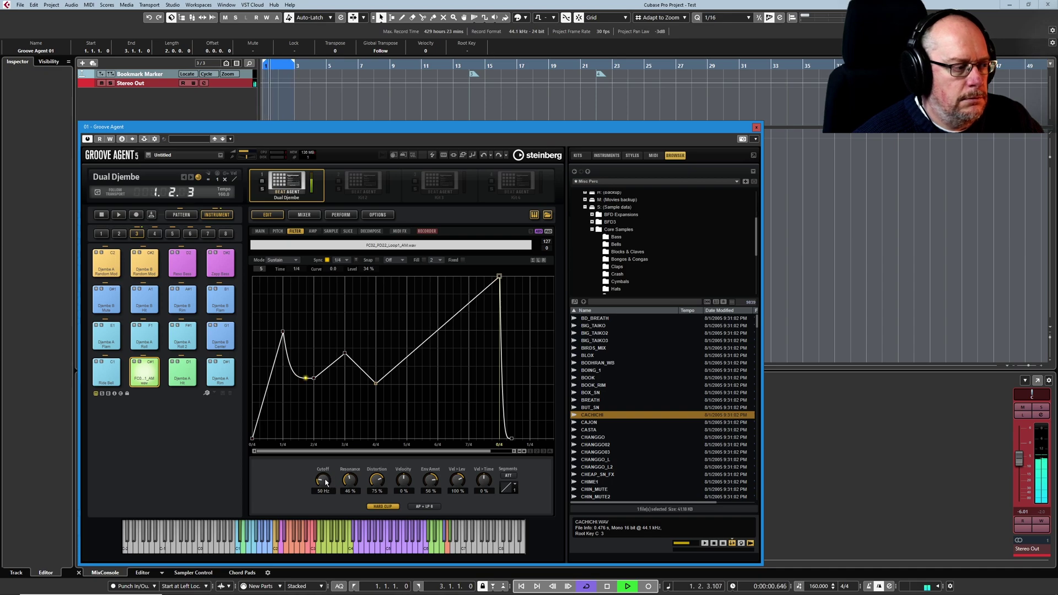
pyautogui.moveTo(328, 478); pyautogui.dragTo(329, 483)
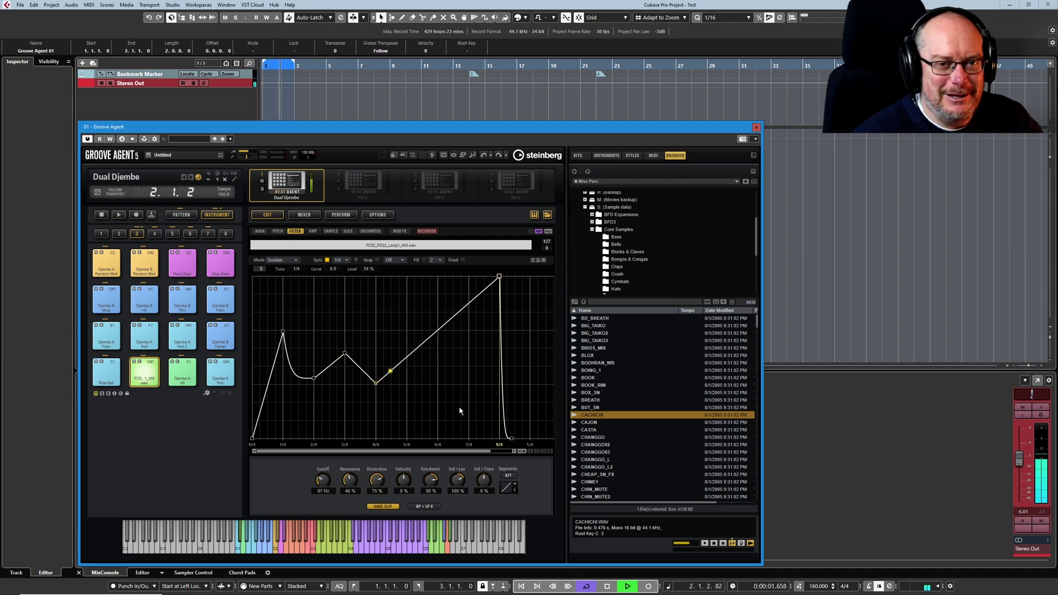
pyautogui.click(609, 587)
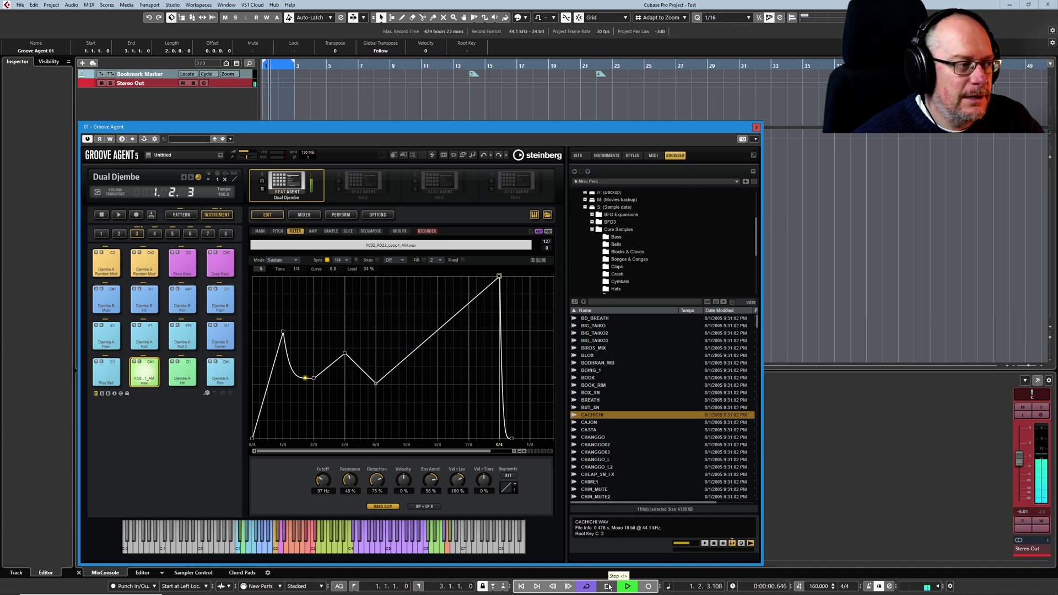